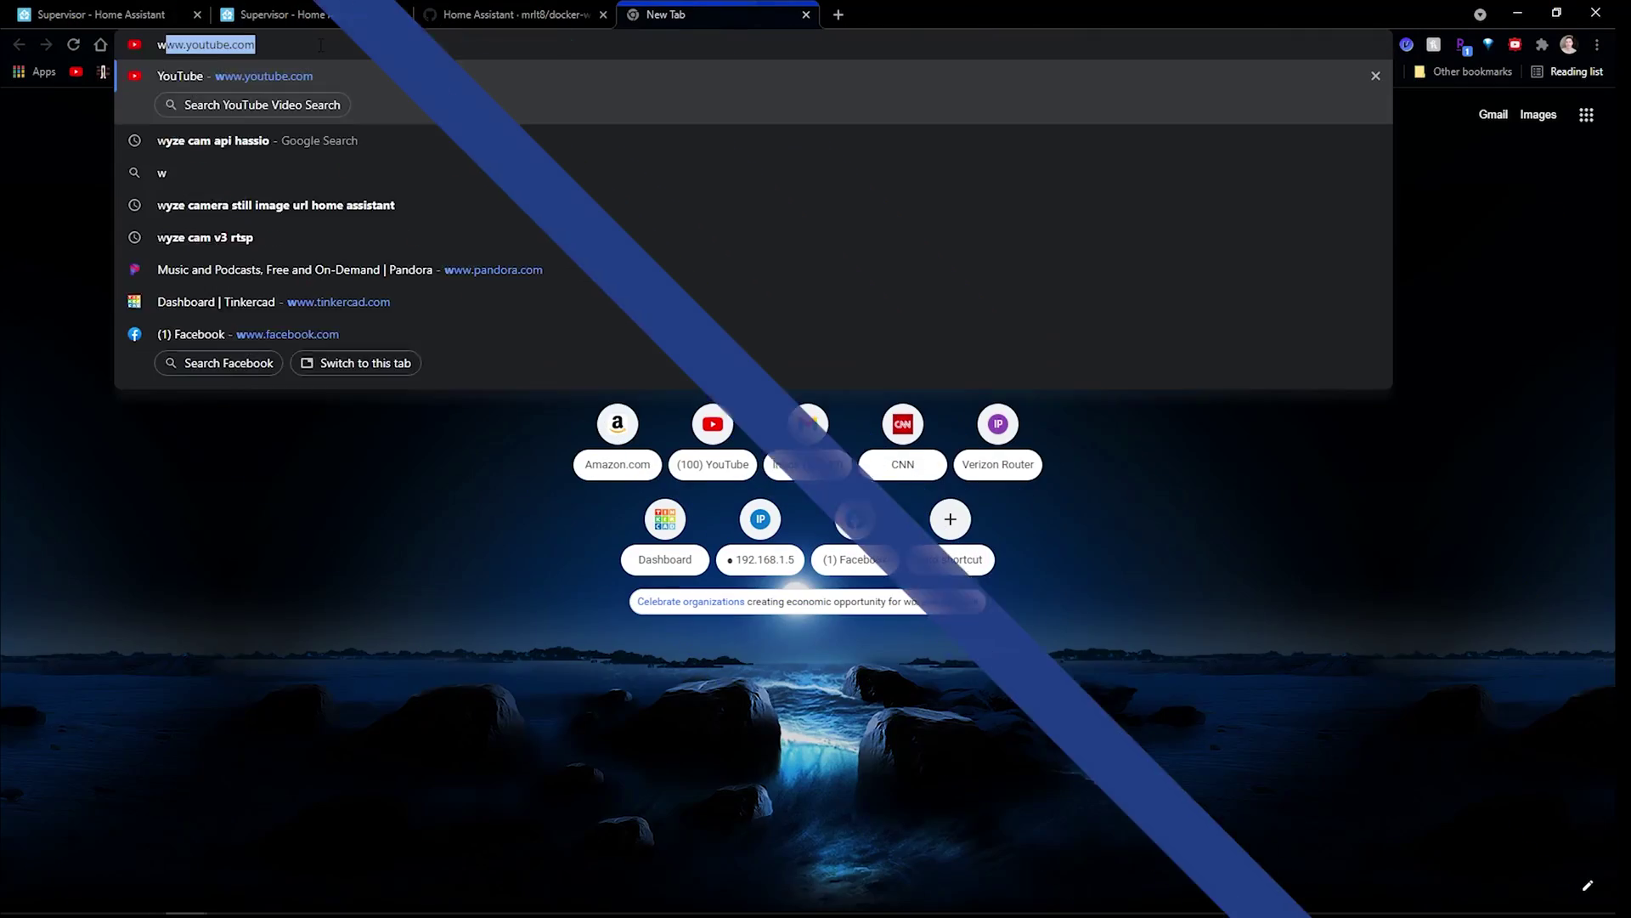
Search 'wyze cam rtsp' and open Wyze's Cam RTSP support article in its own window
type("yze cam rtsp")
key("Return")
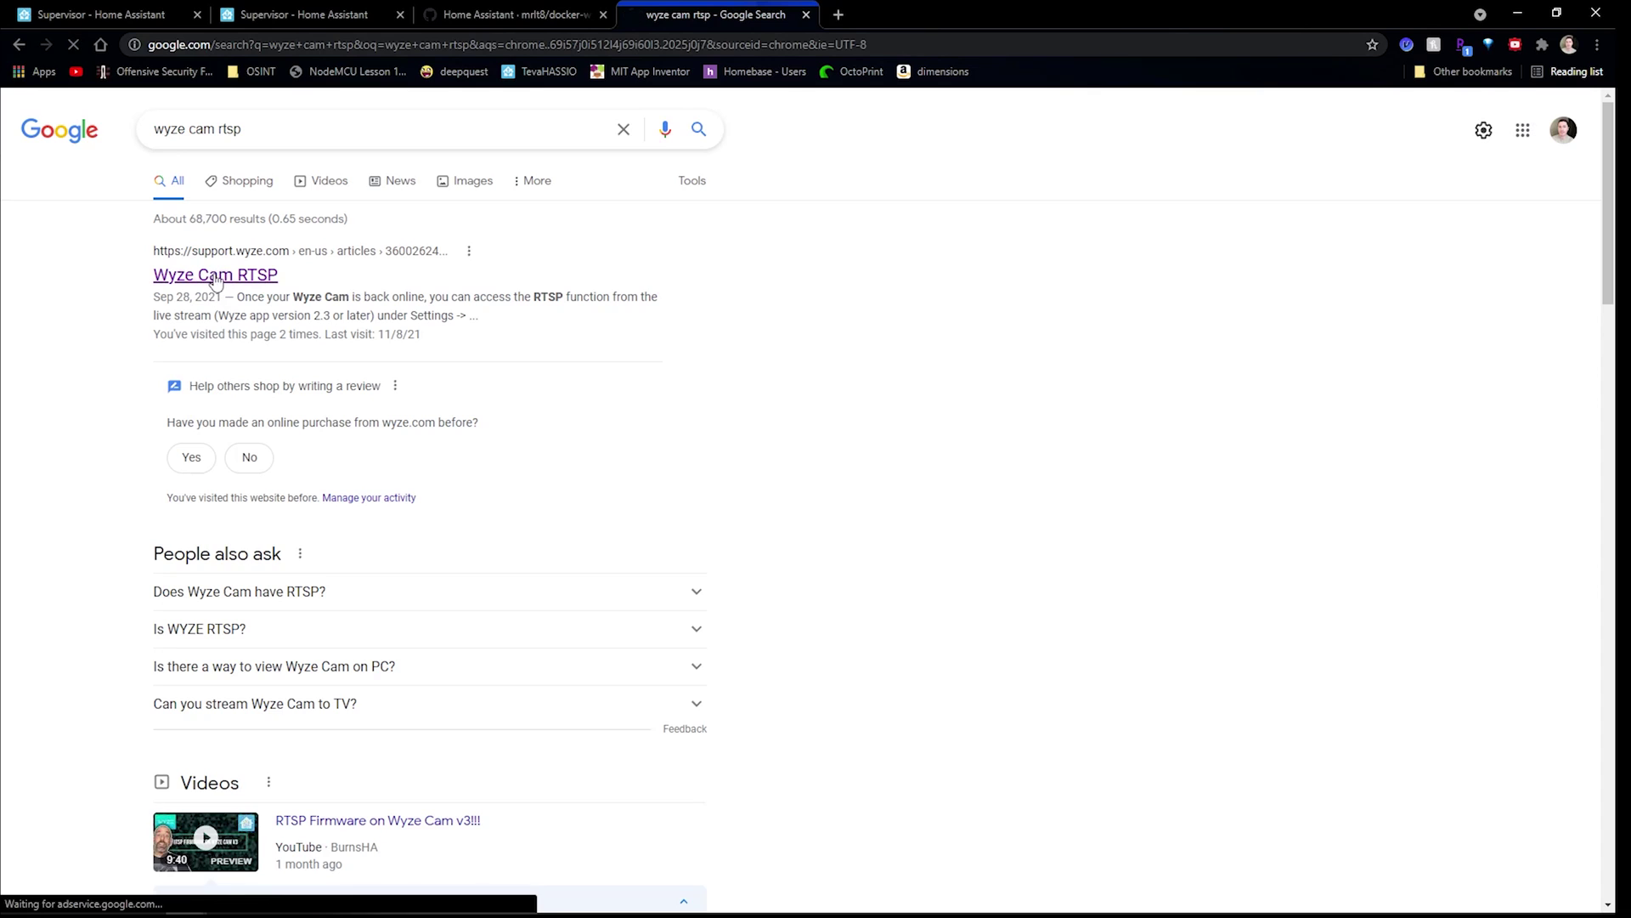
left_click(226, 282)
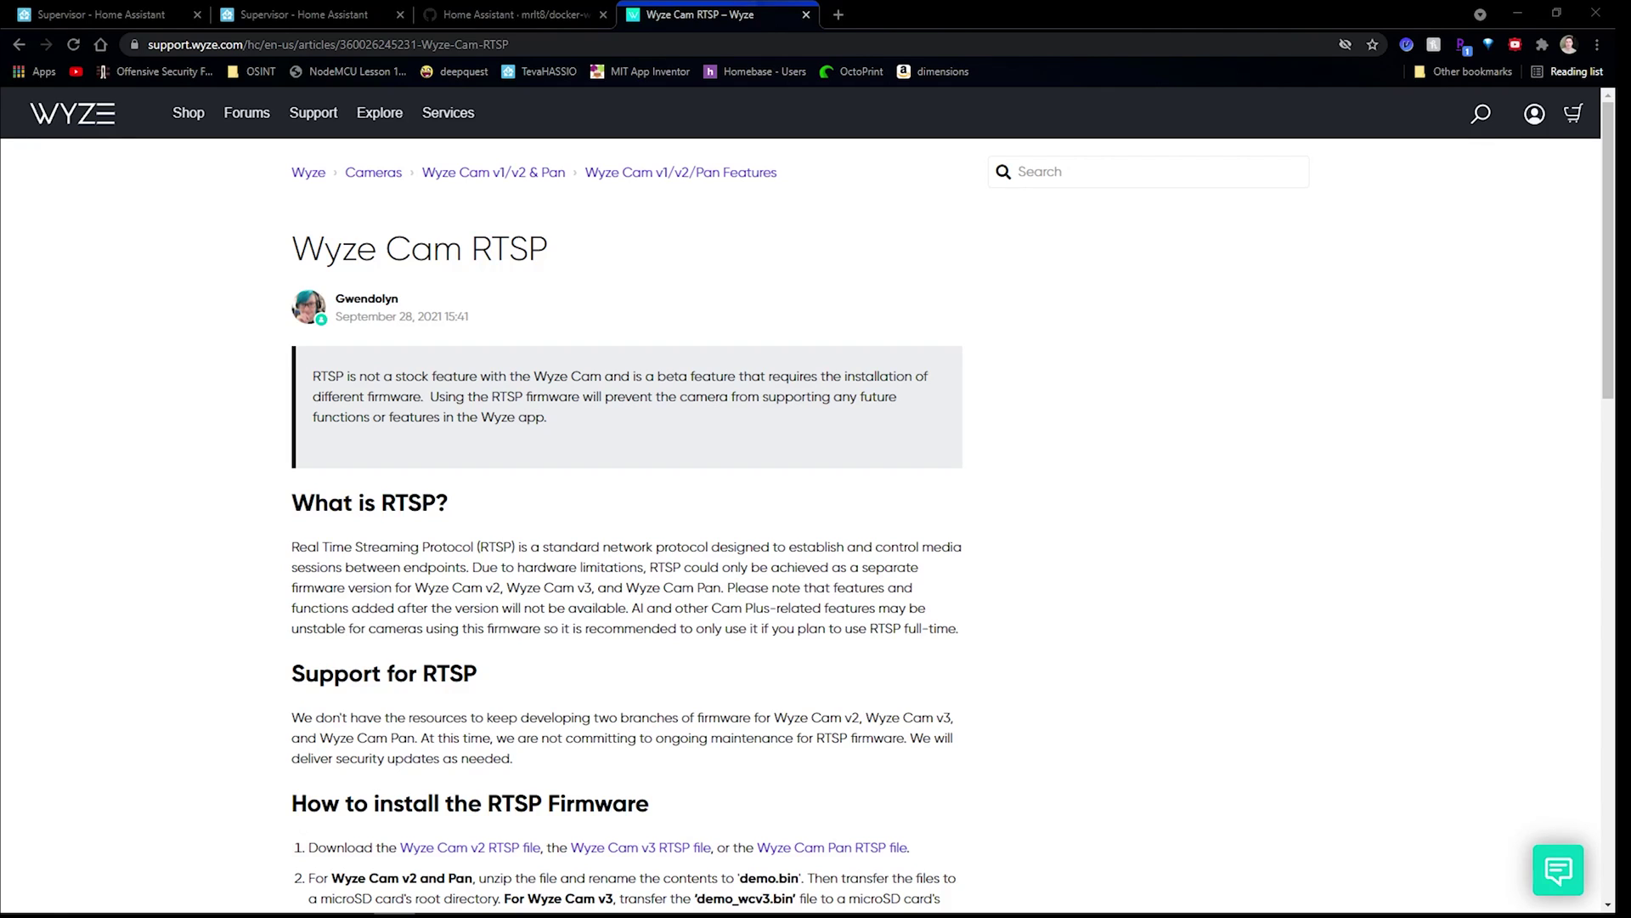
left_click_drag(689, 15, 391, 68)
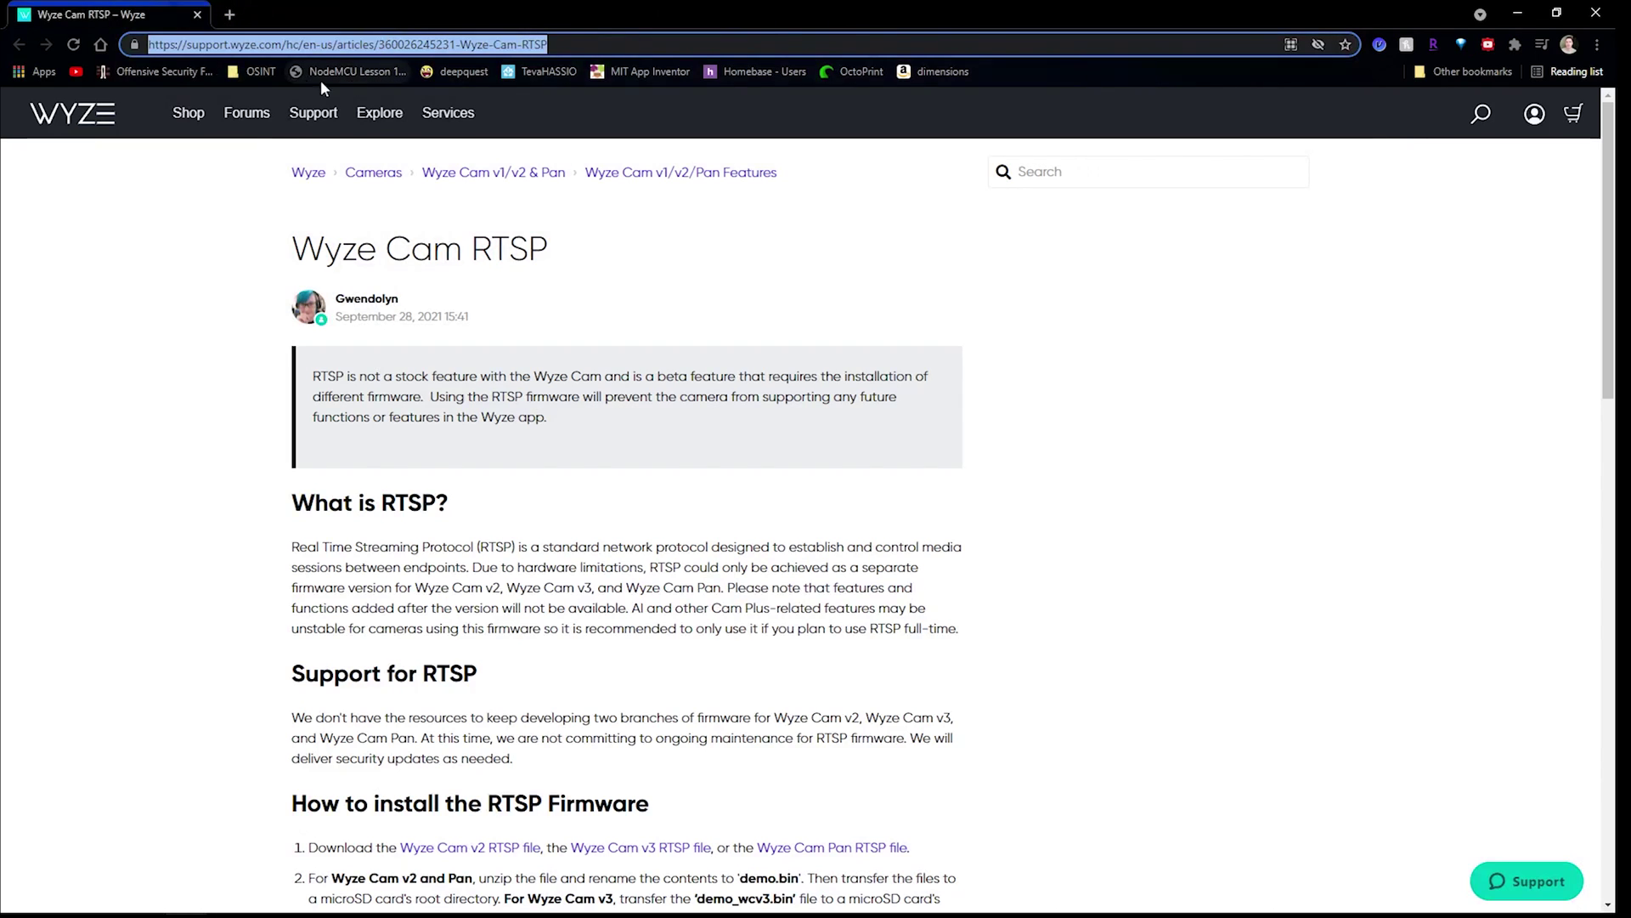
key("ctrl+l")
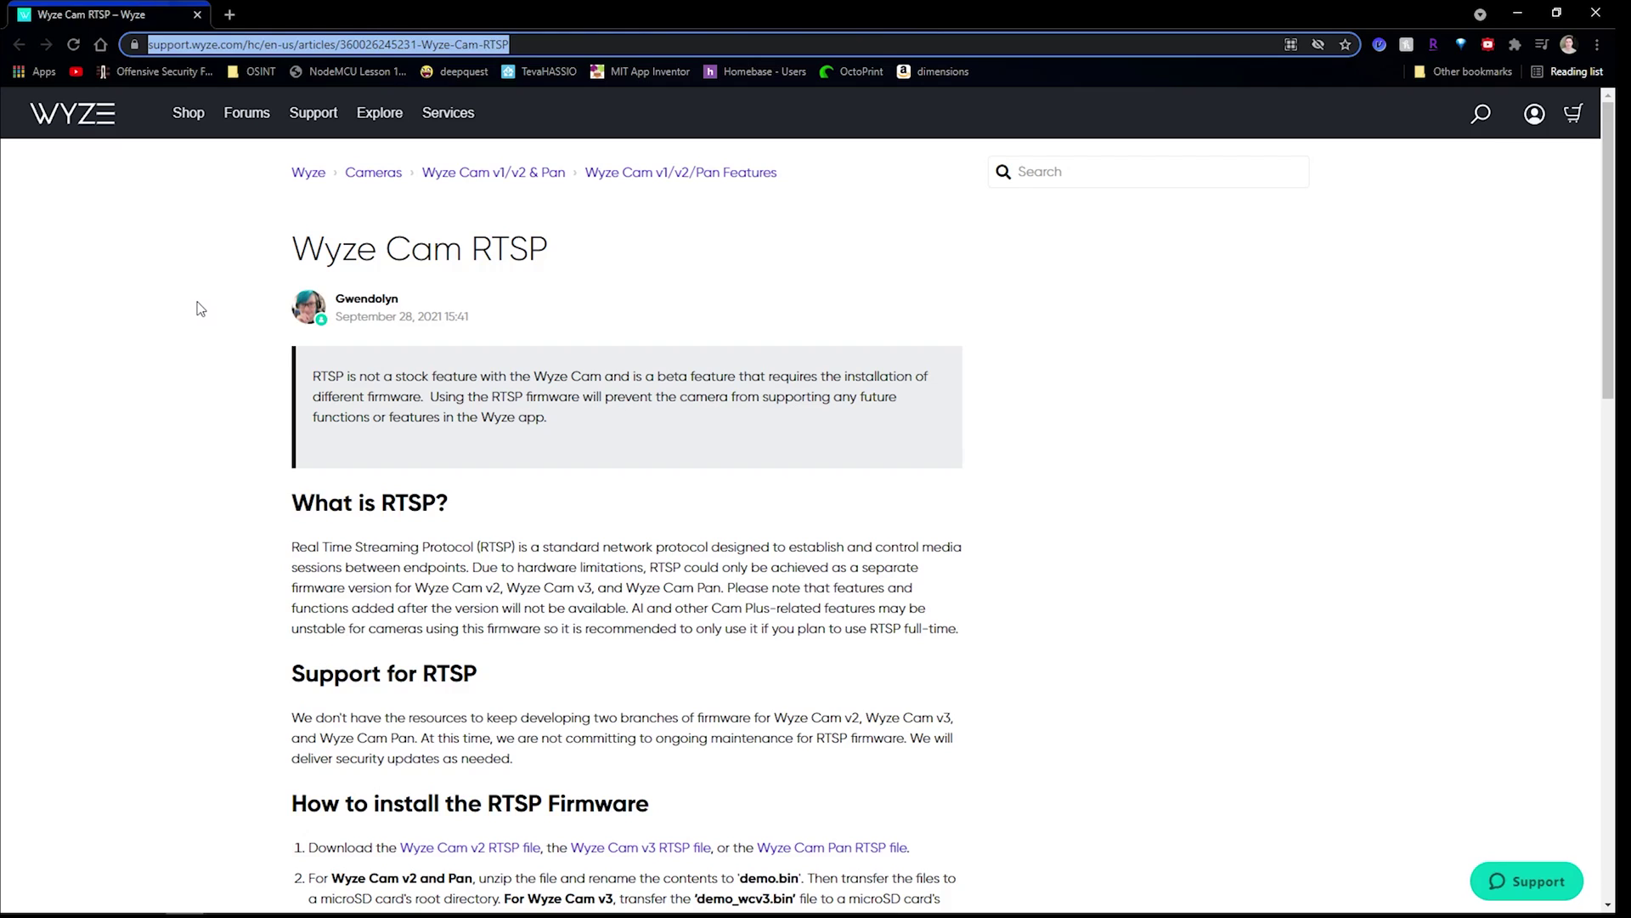
left_click(199, 309)
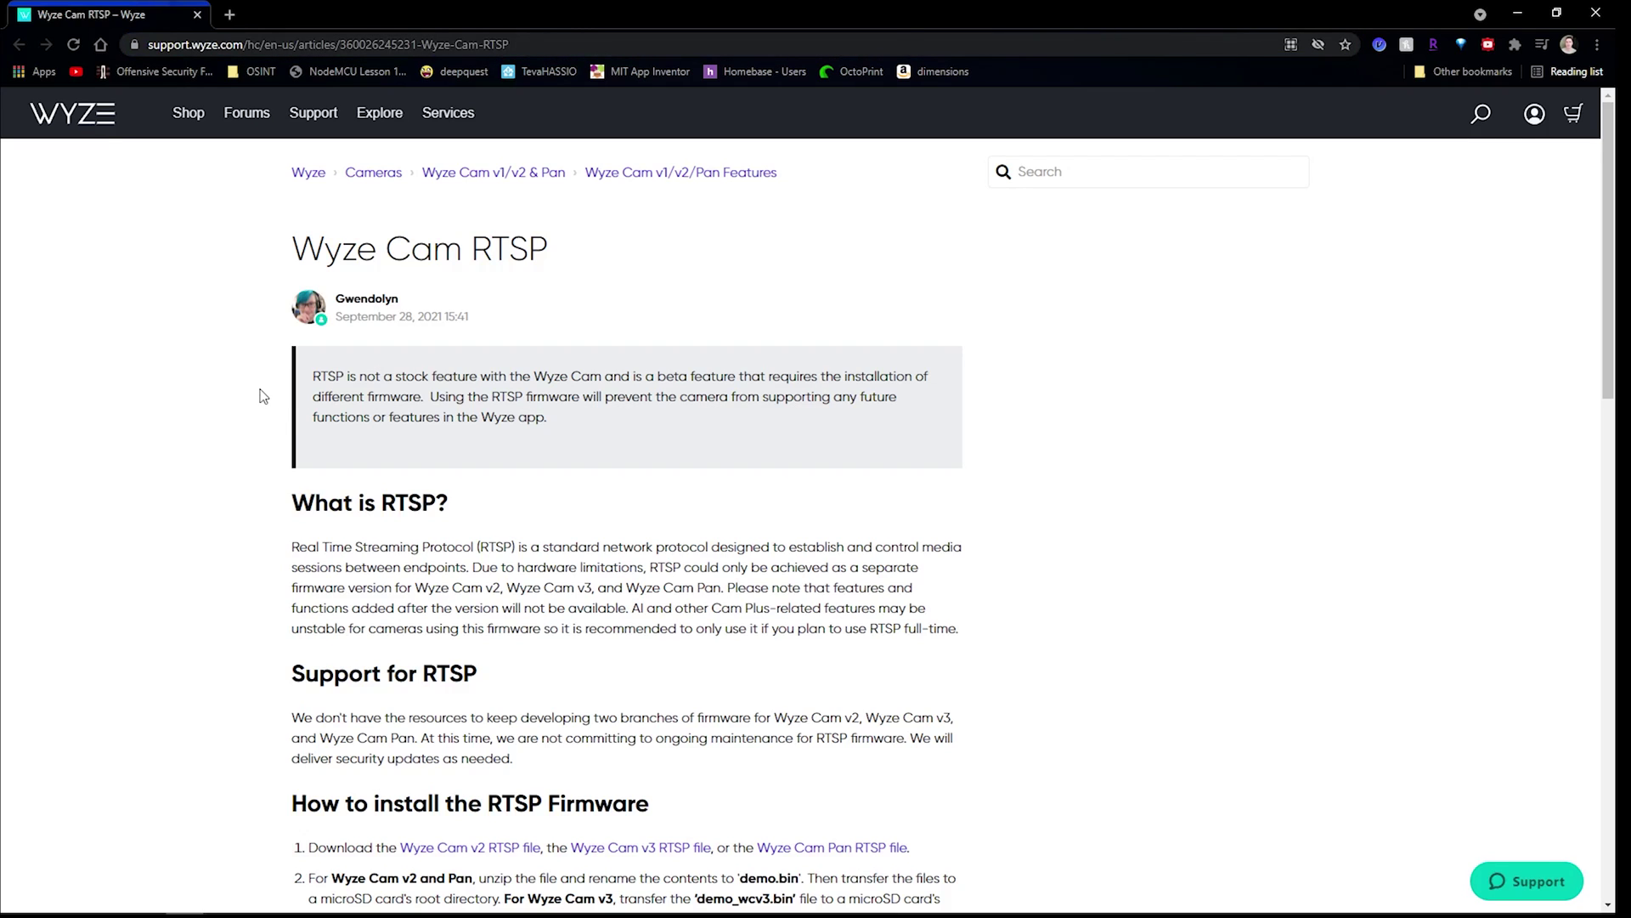
Download the Wyze Cam v3 RTSP firmware zip from the article's file link
scroll(266, 396, "down", 5)
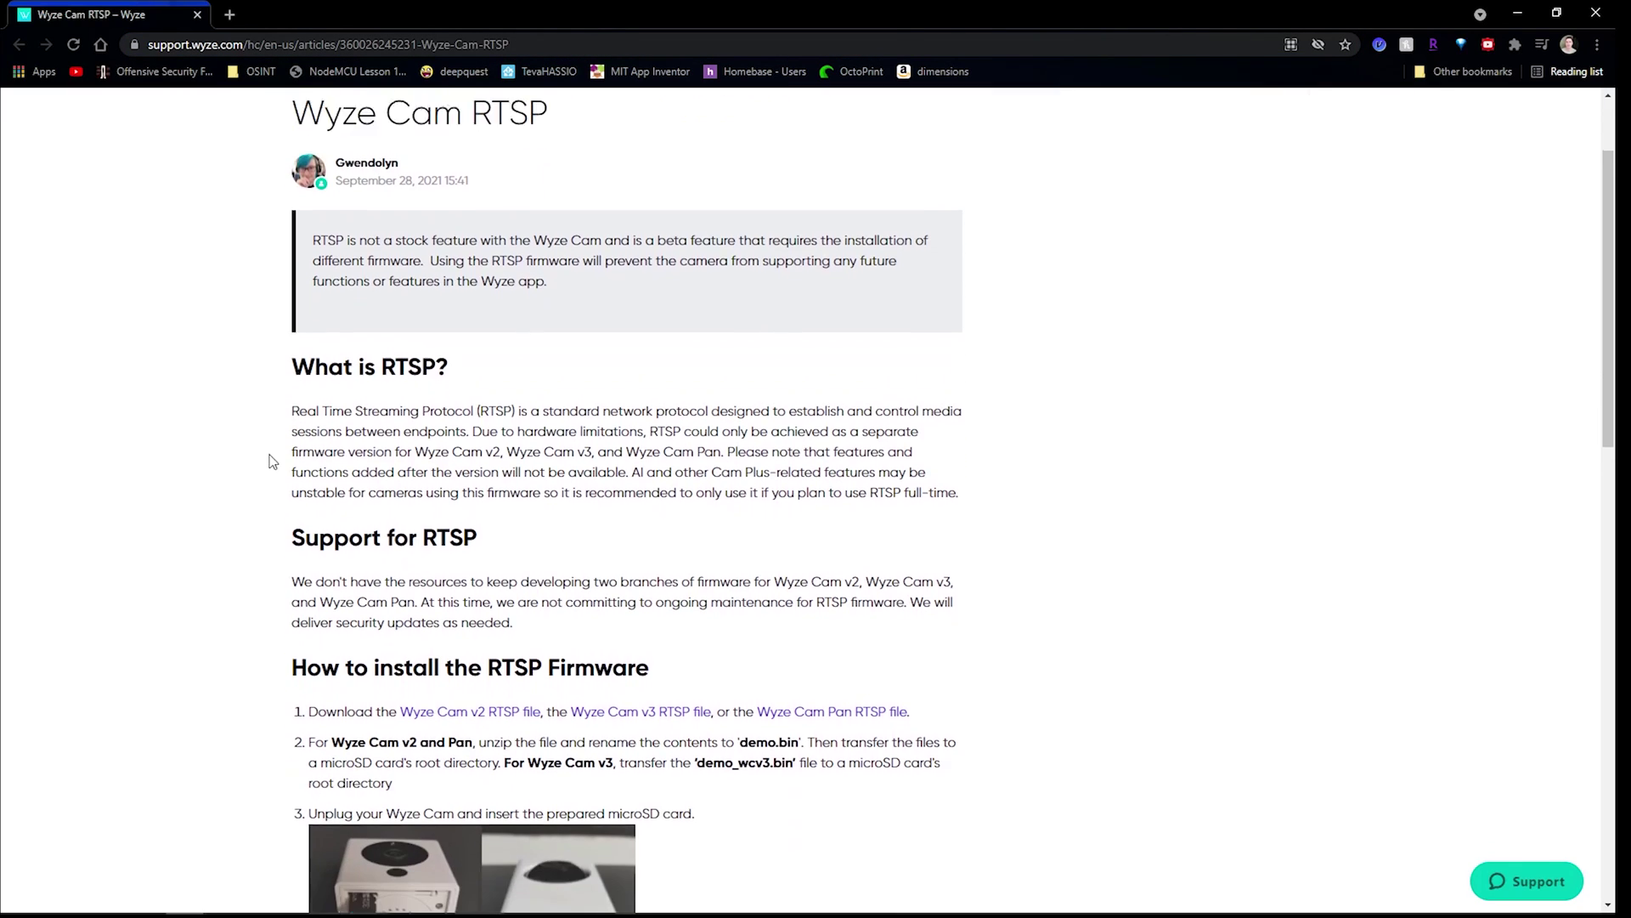
right_click(633, 429)
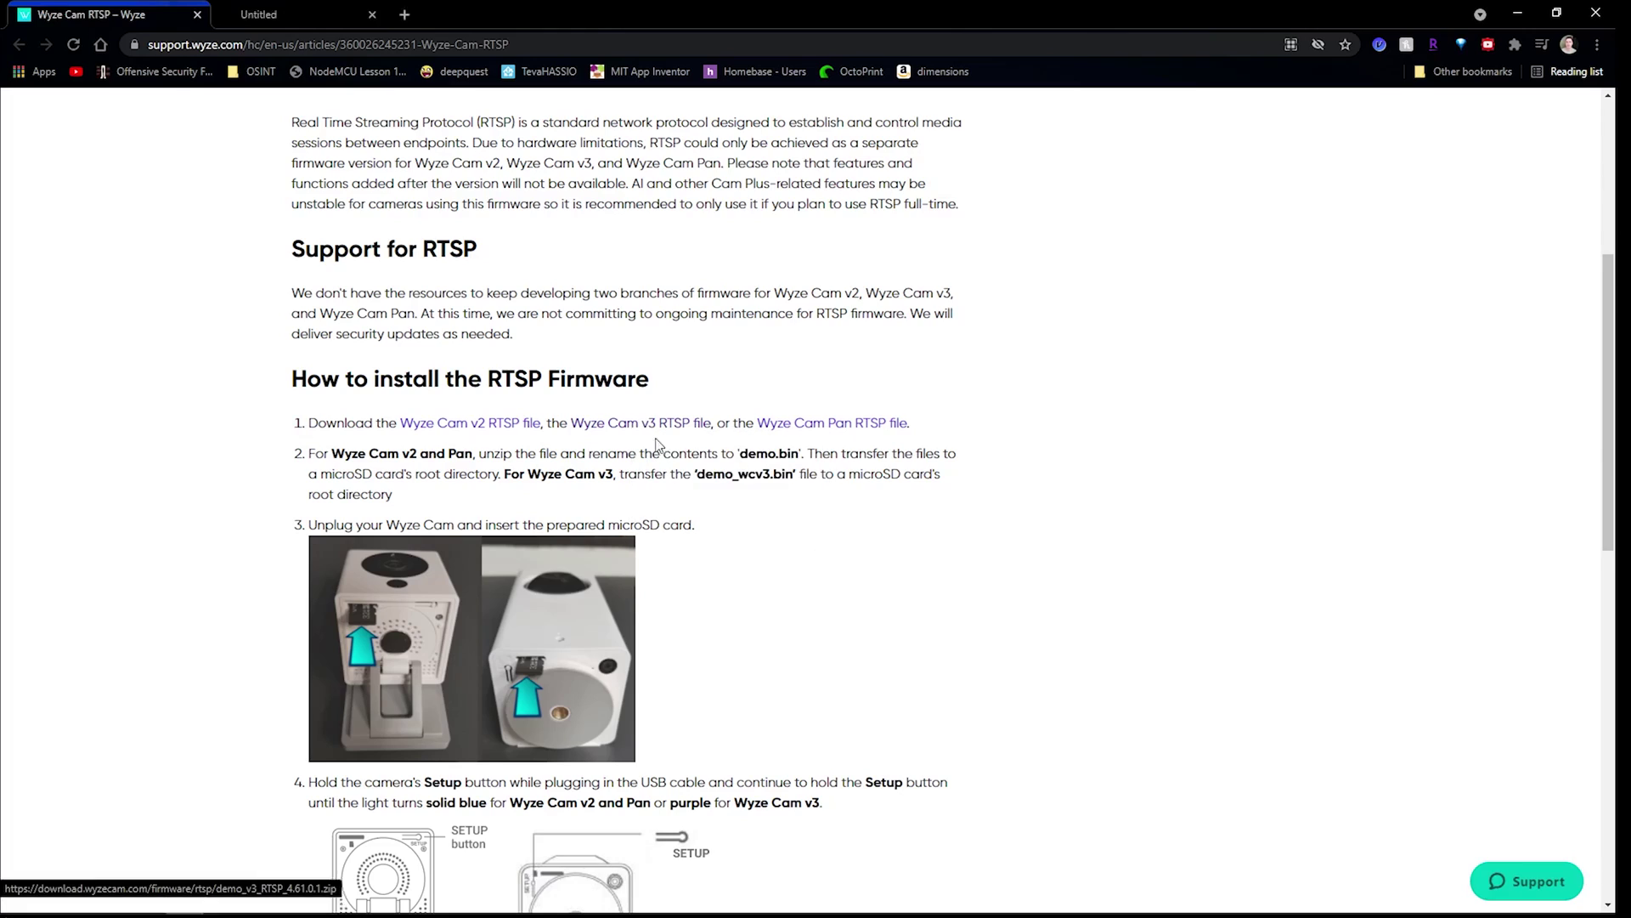
left_click(667, 440)
Open the downloaded firmware zip to find demo_wcv3.bin, then close the archive
left_click(93, 888)
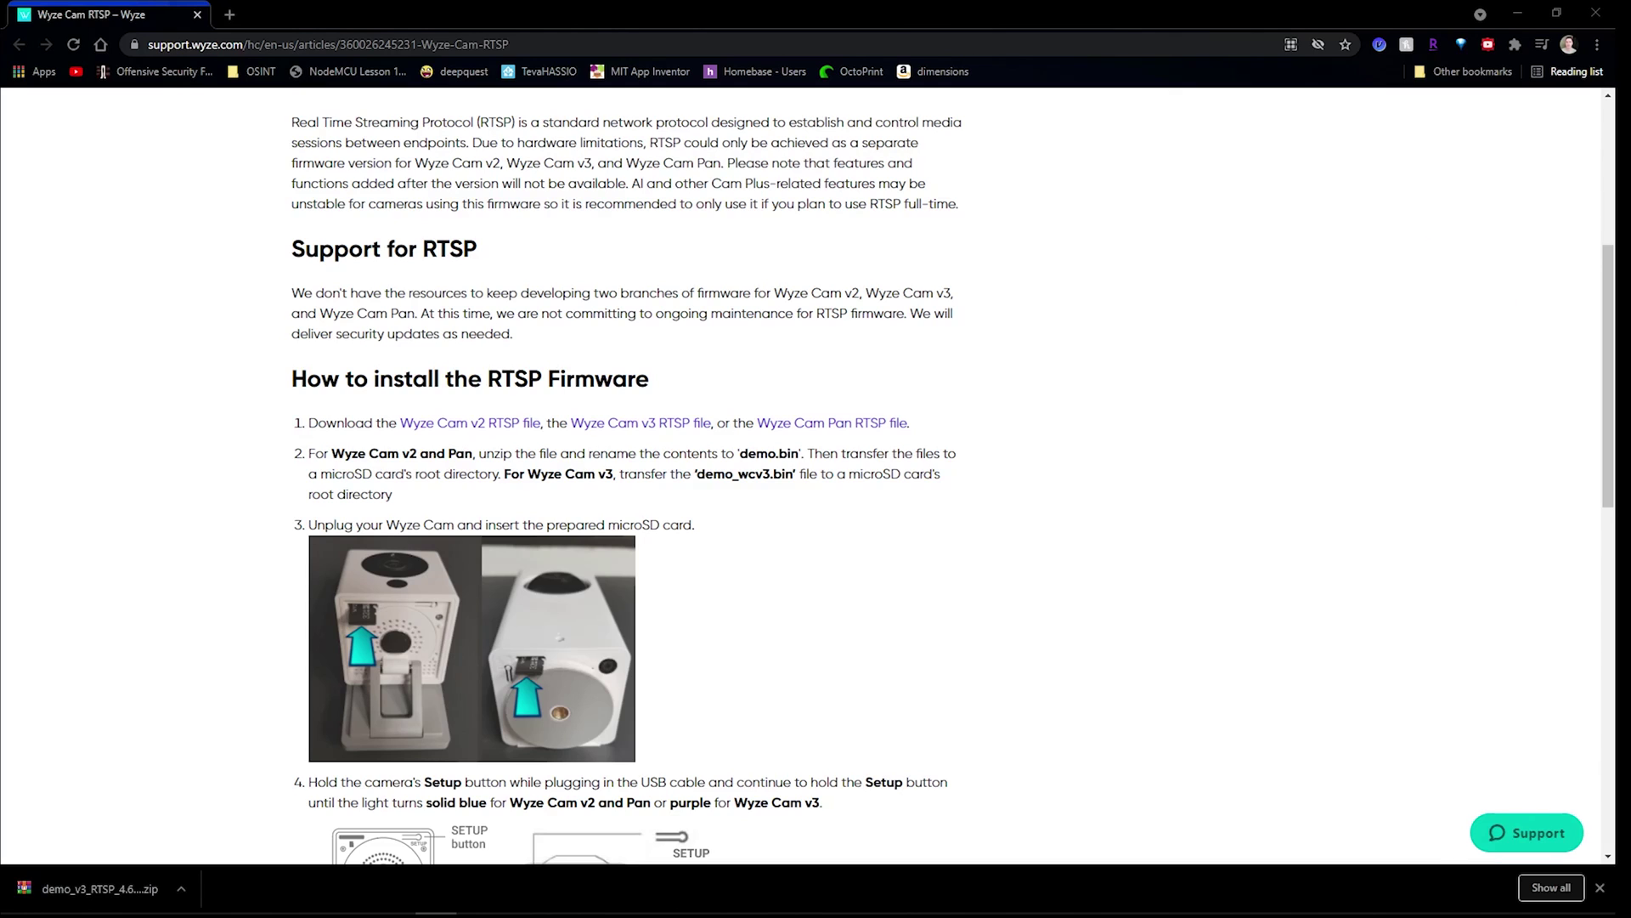
left_click(480, 344)
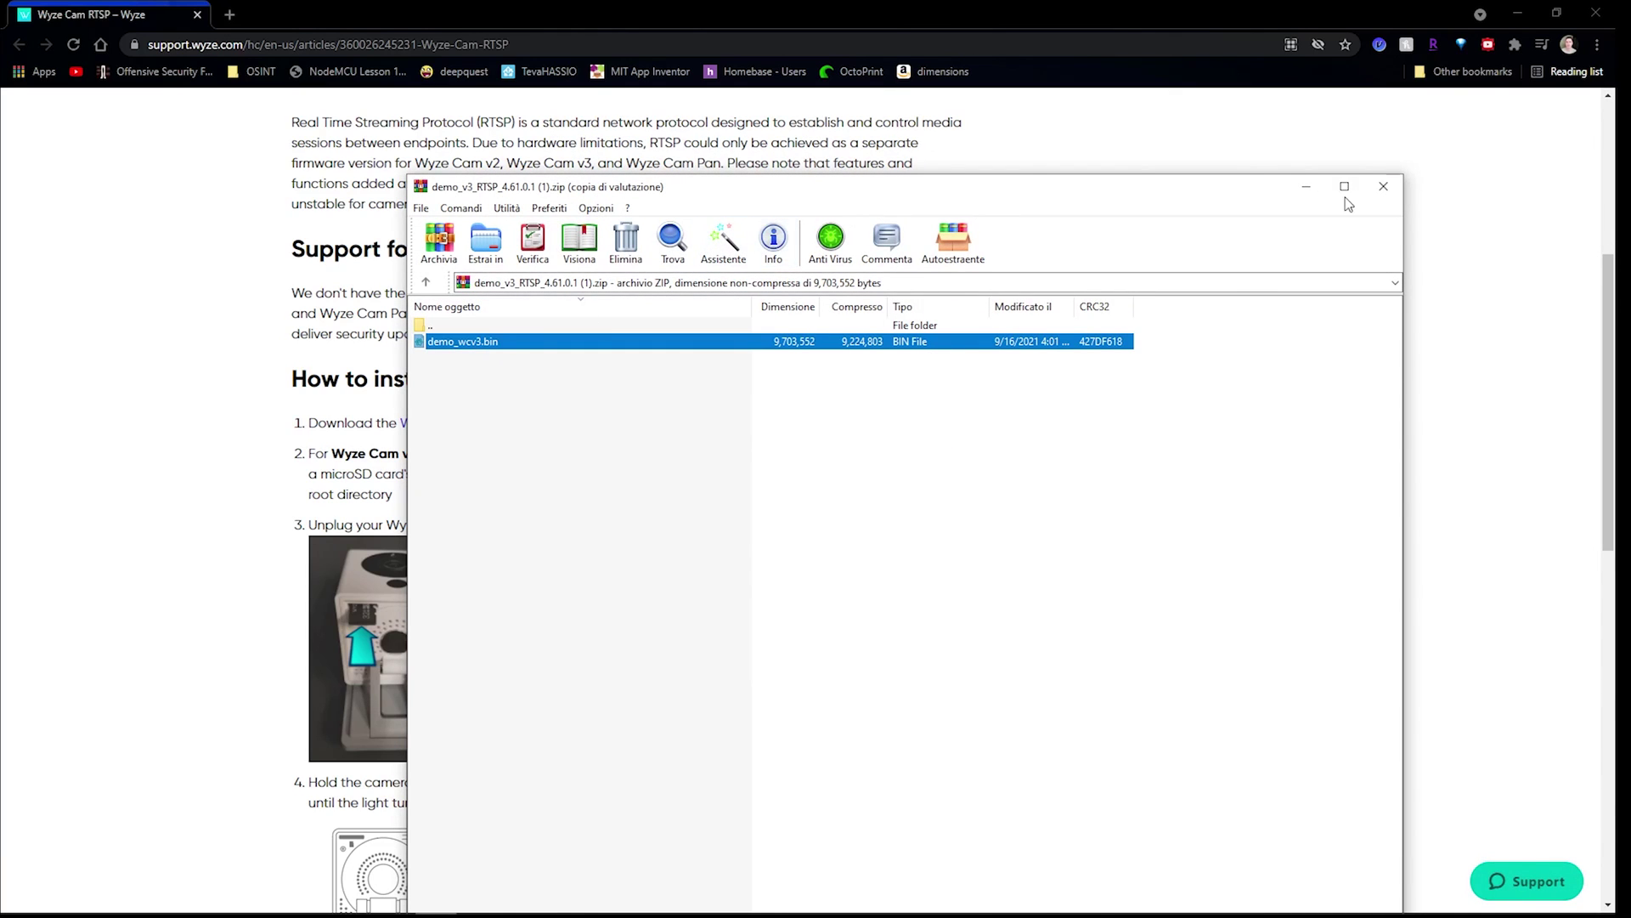
key("alt+F4")
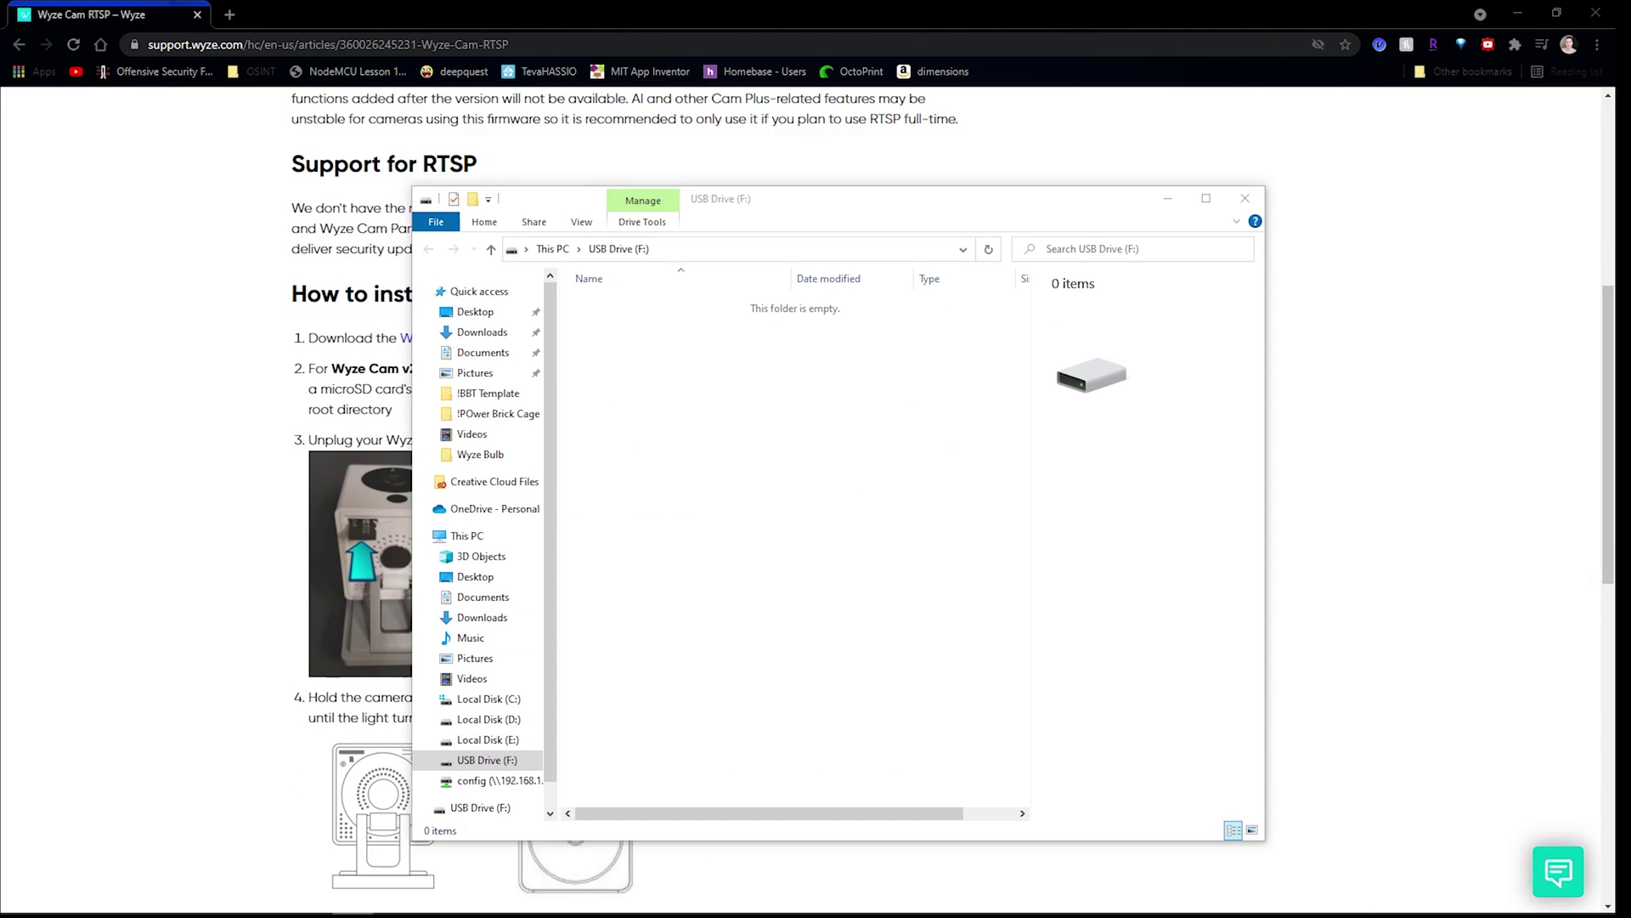
Copy demo_wcv3.bin onto USB Drive (F:) and close the drive window
left_click_drag(1368, 514, 806, 466)
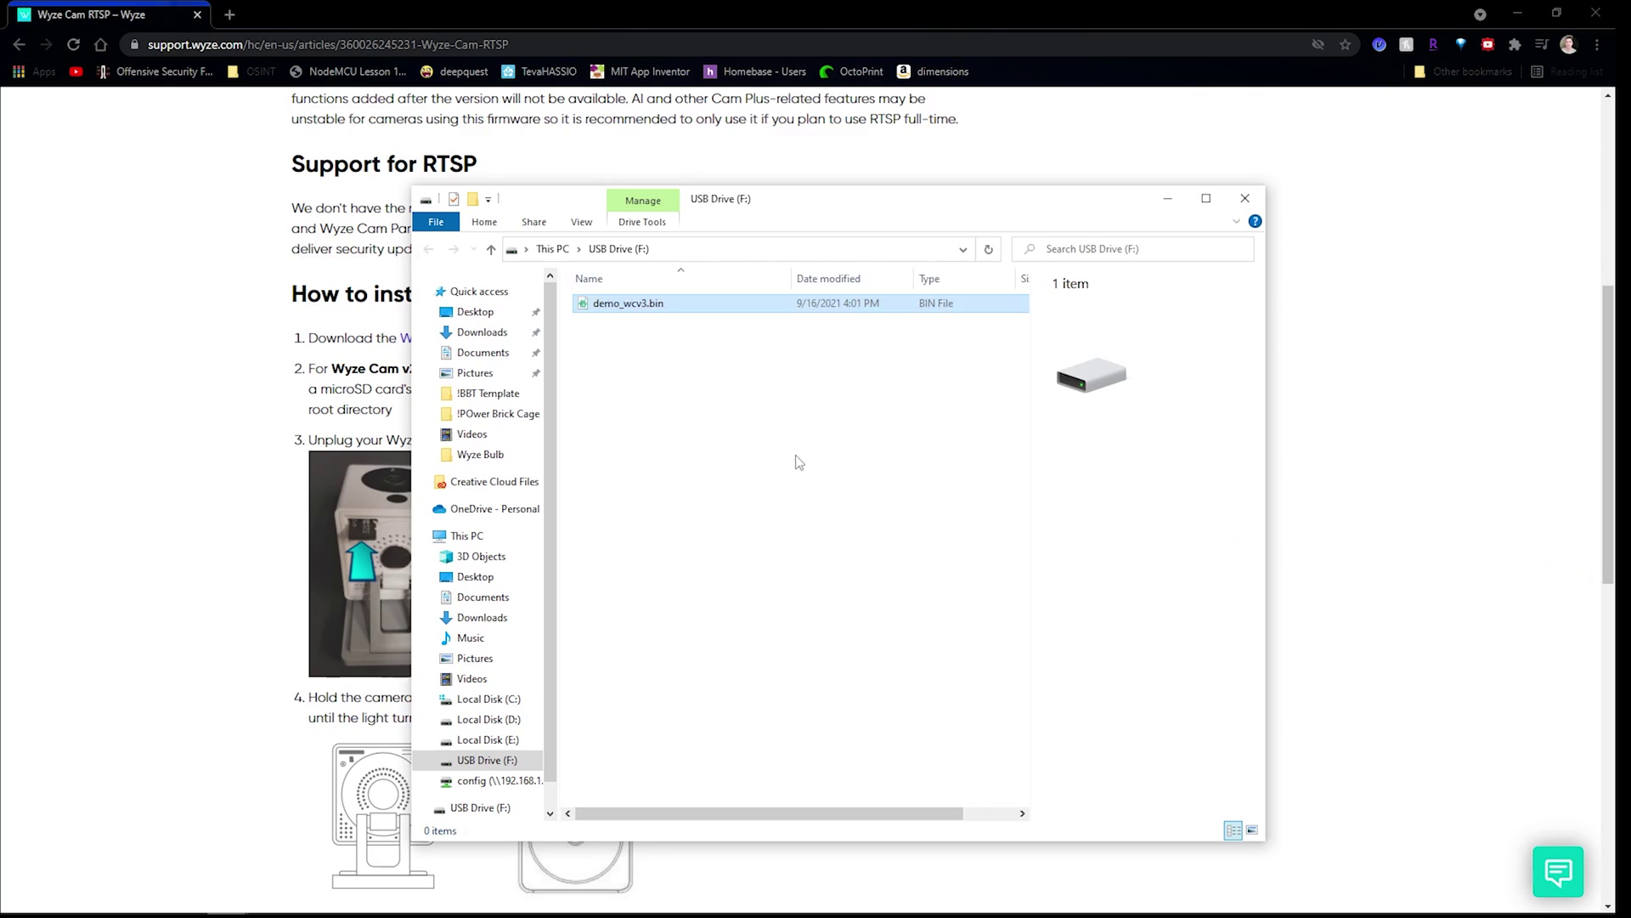
left_click(744, 450)
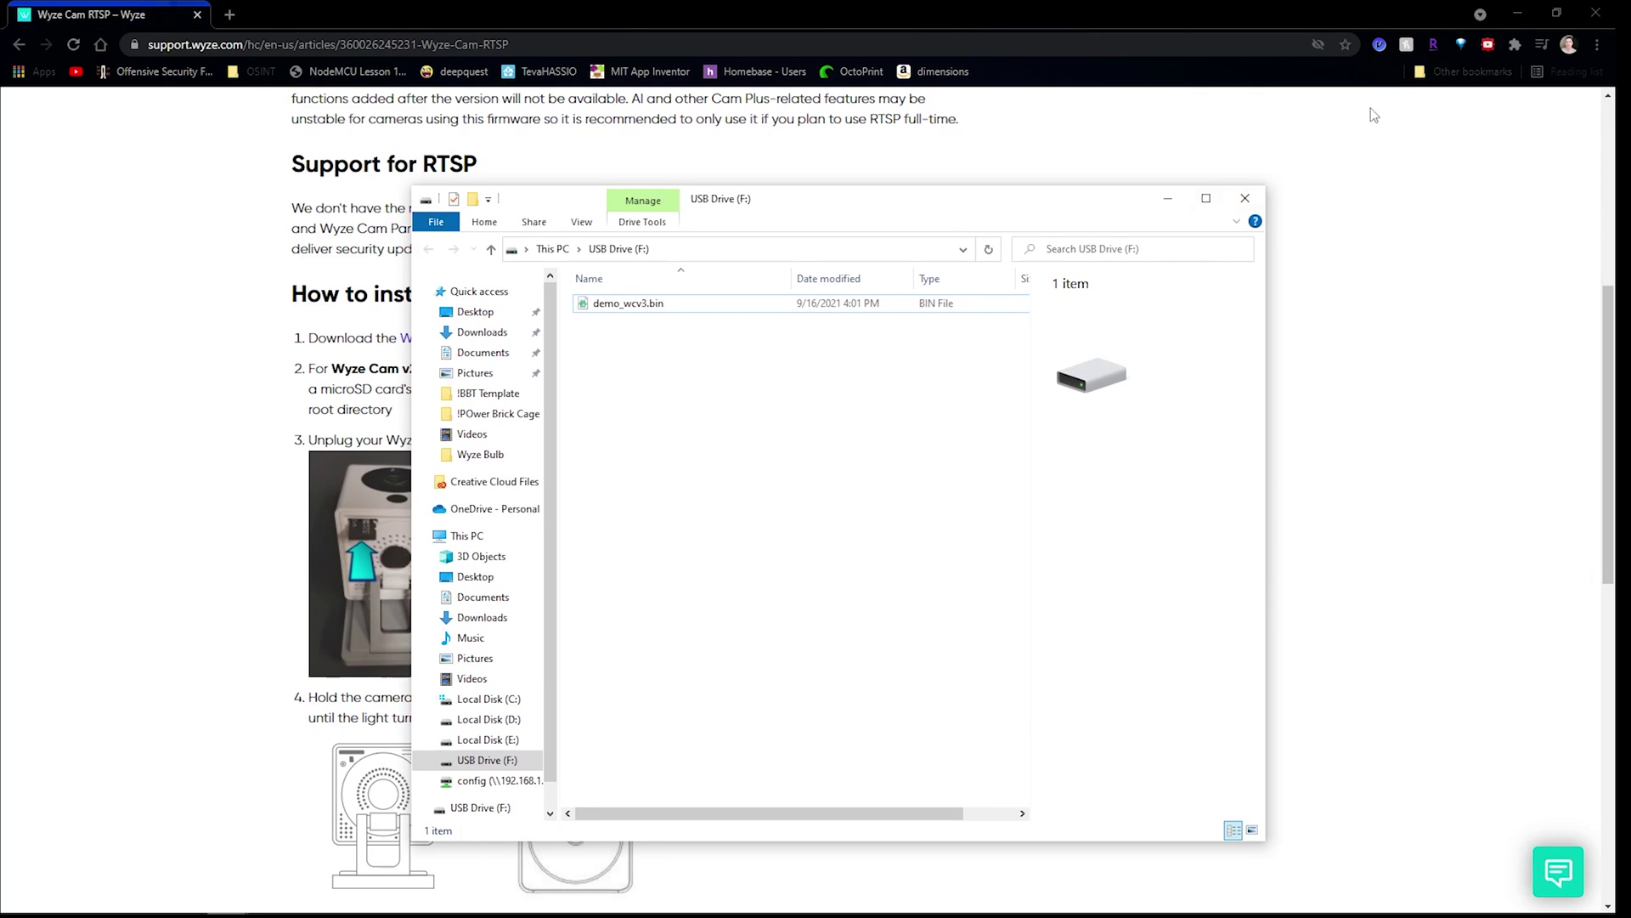
left_click(1249, 199)
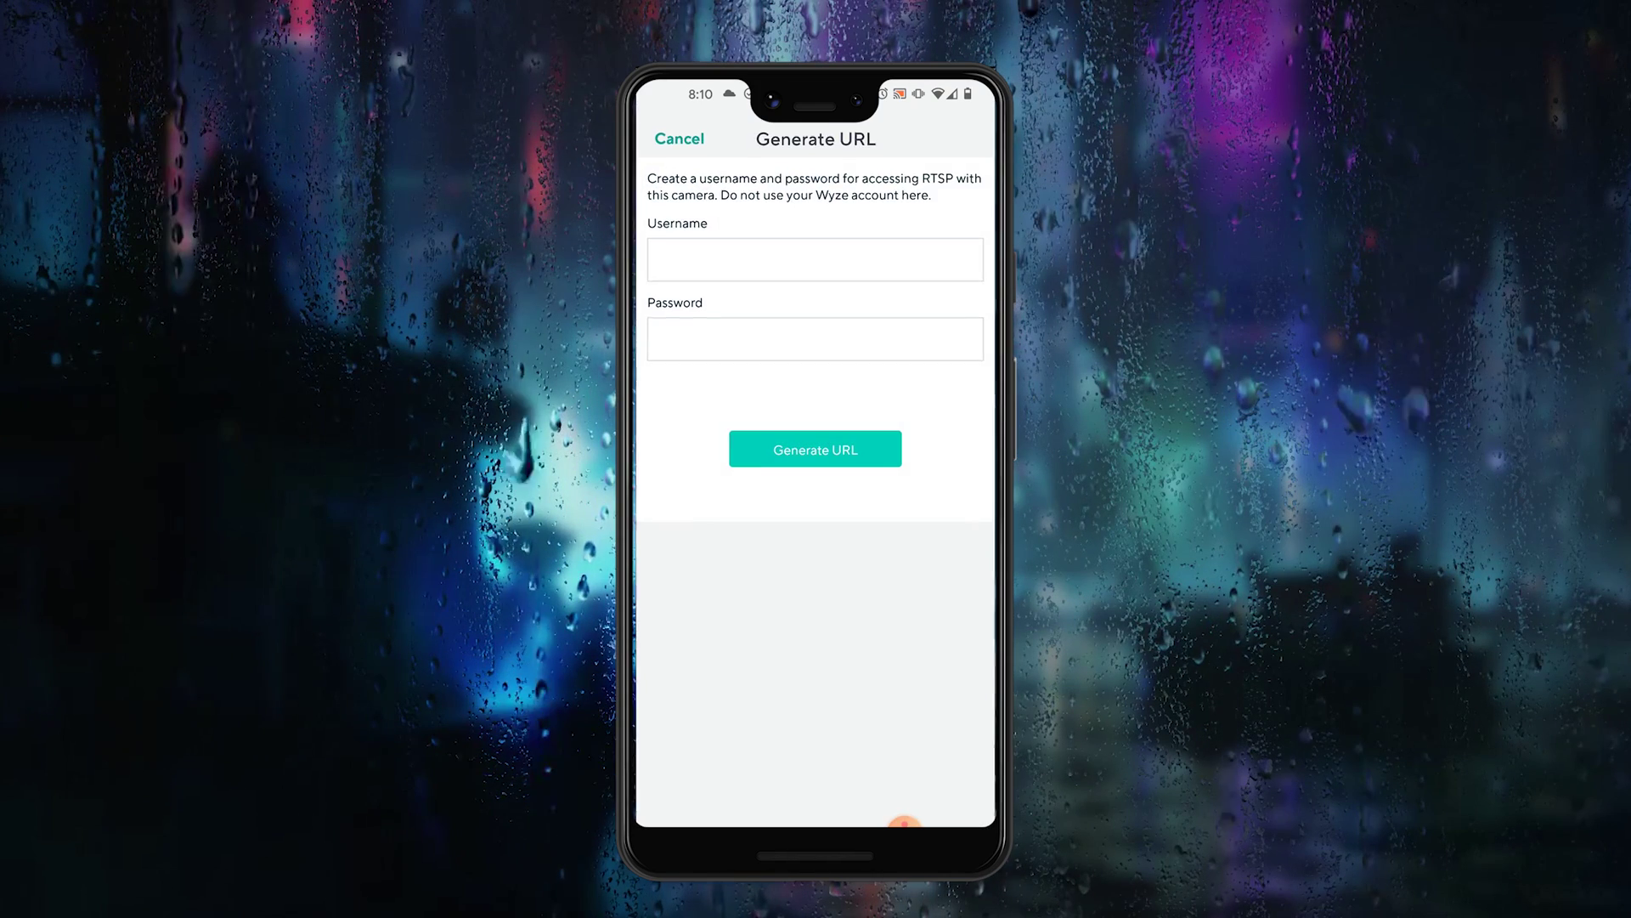
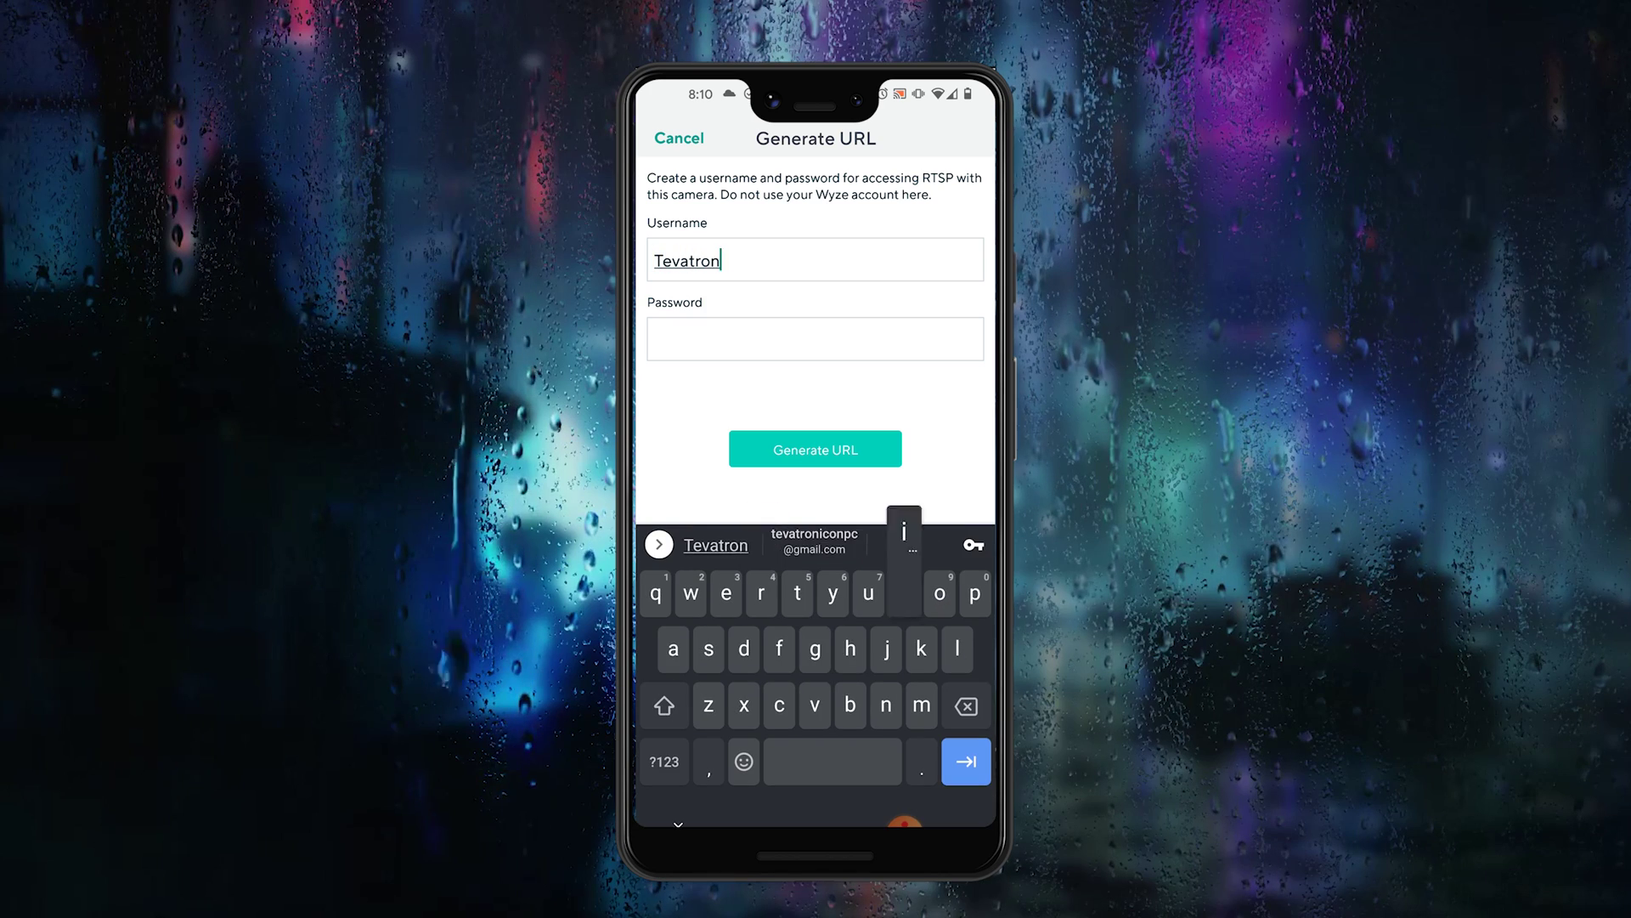
Enter an RTSP username and password and generate the camera's rtsp:// stream URL
key("Tab")
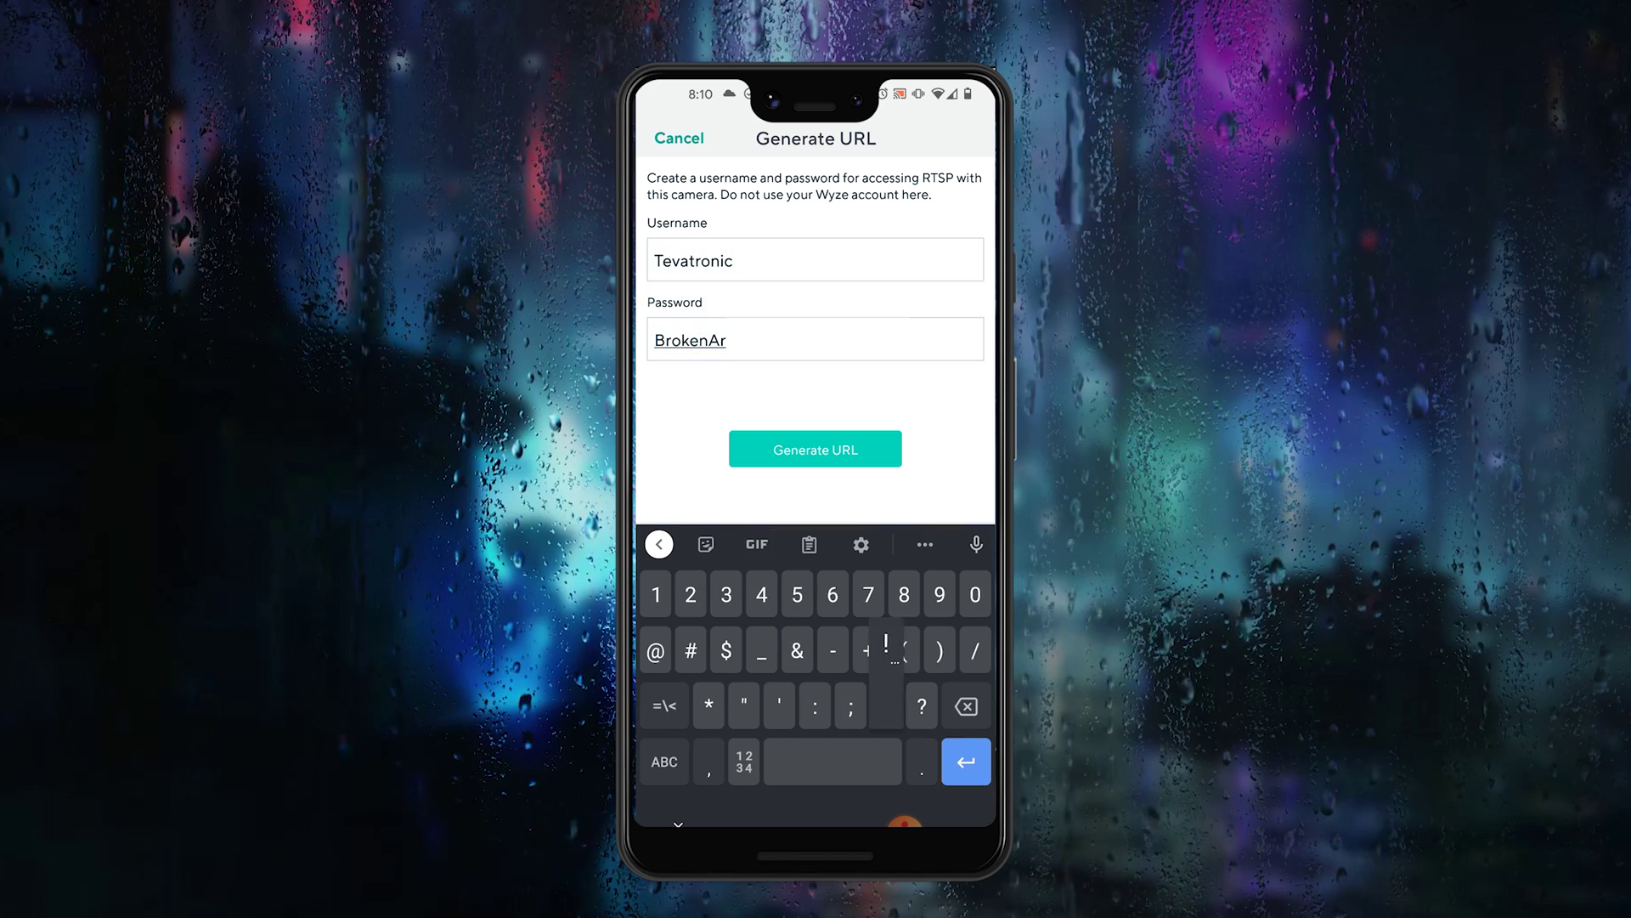
key("Return")
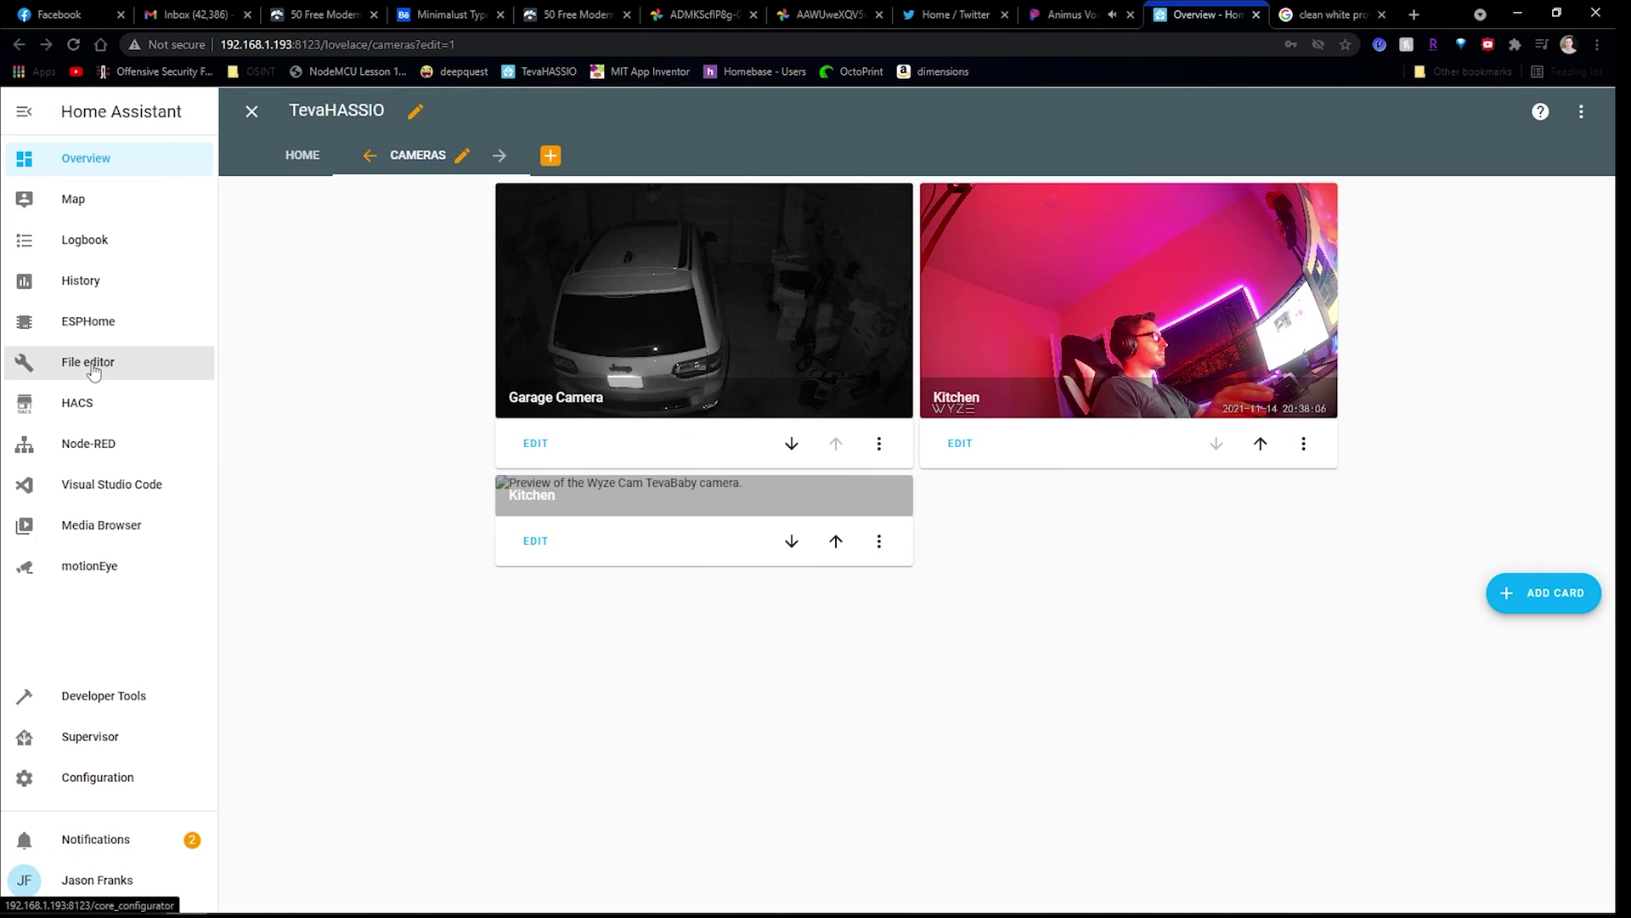
Open configuration.yaml in File editor and highlight the BlueCam camera block on lines 120–131
left_click(89, 364)
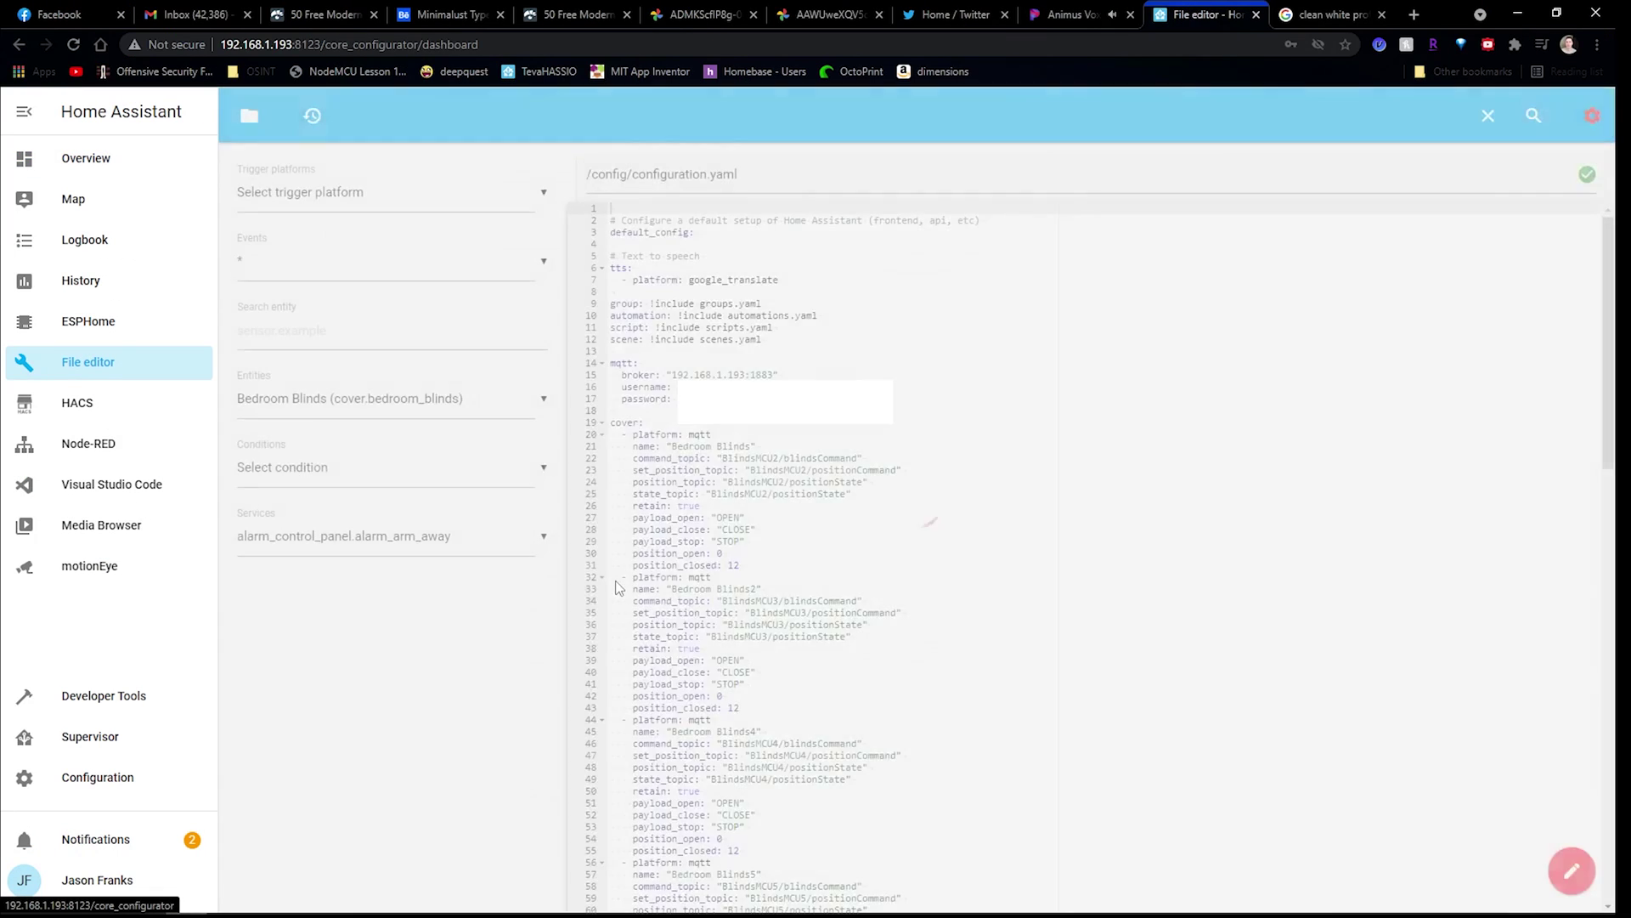
scroll(865, 500, "down", 10)
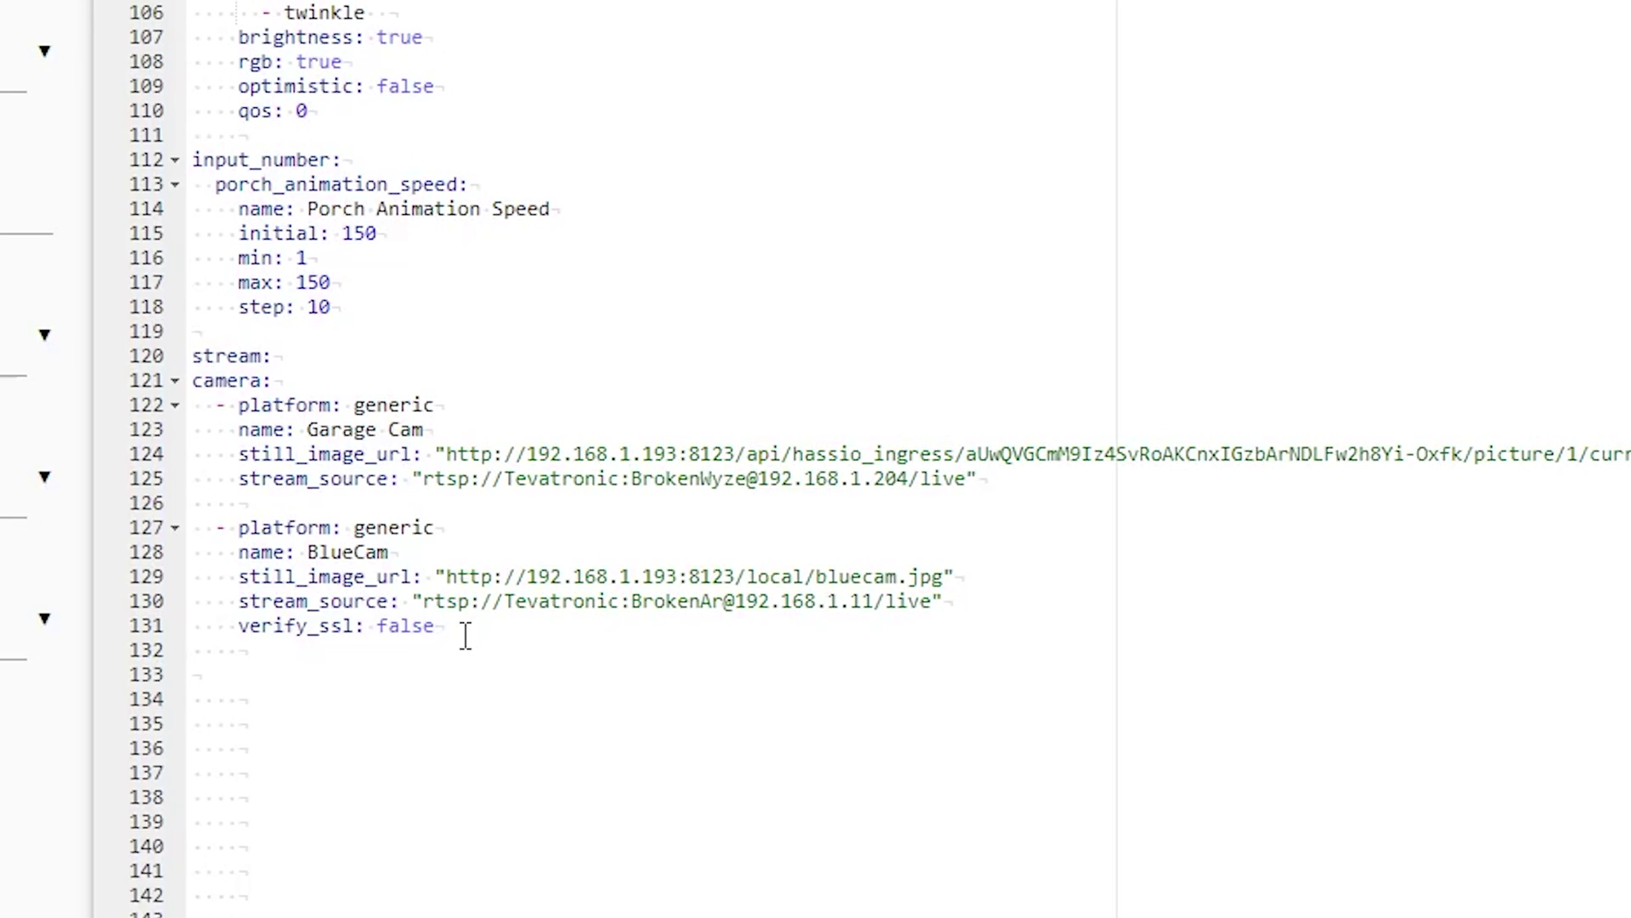
mouse_move(381, 663)
left_mouse_down()
mouse_move(323, 624)
mouse_move(70, 340)
left_mouse_up()
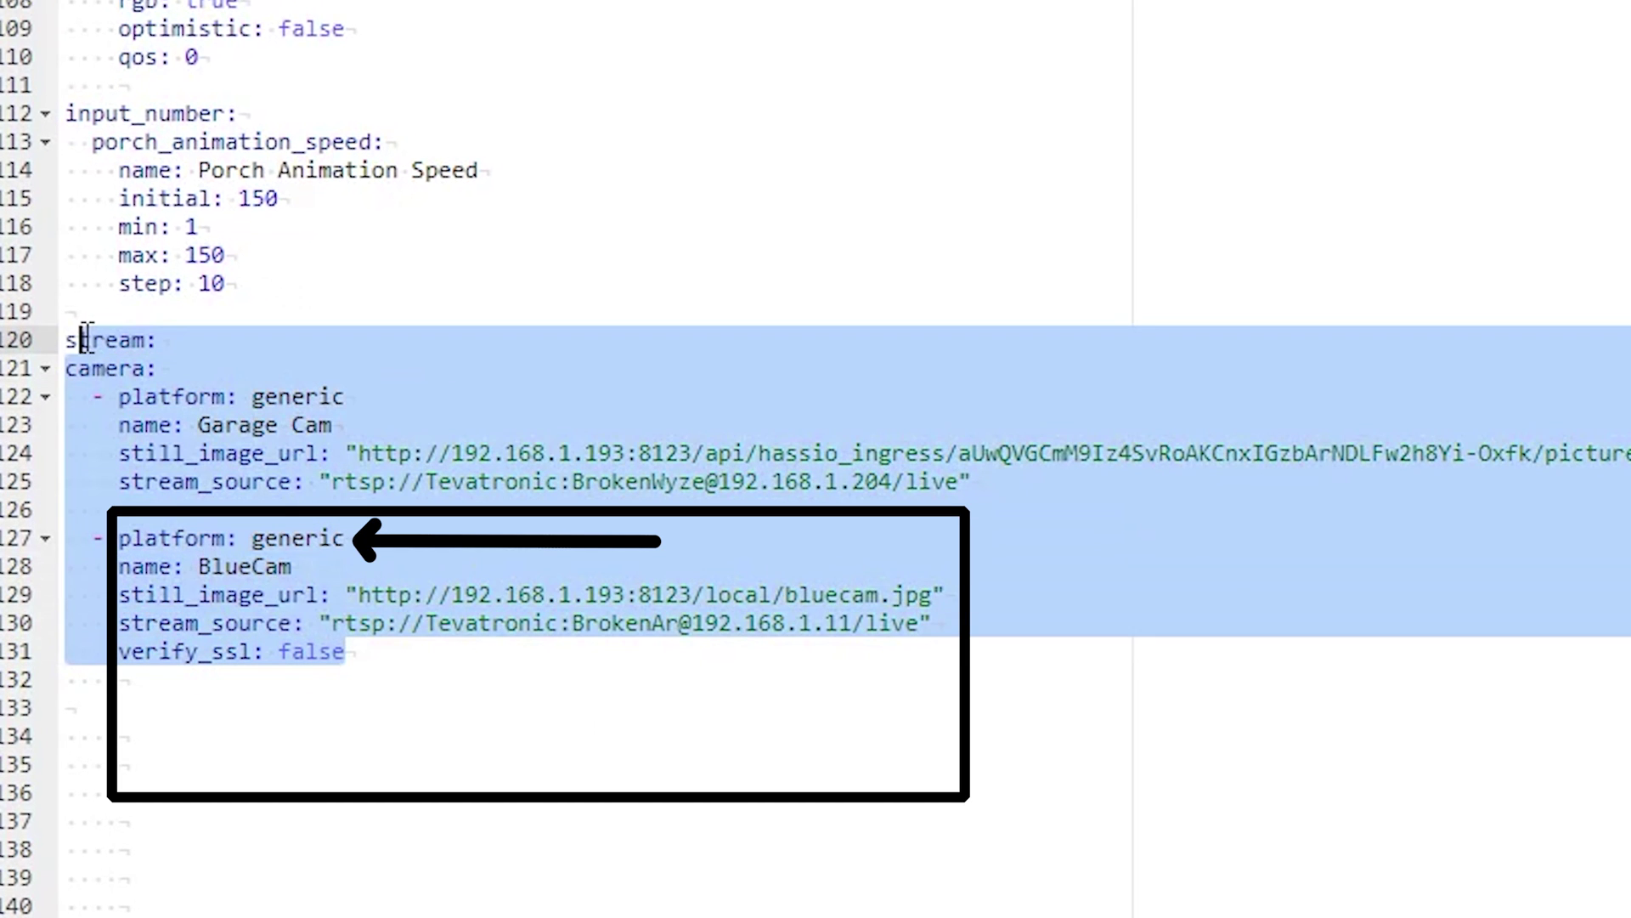
left_click(372, 656)
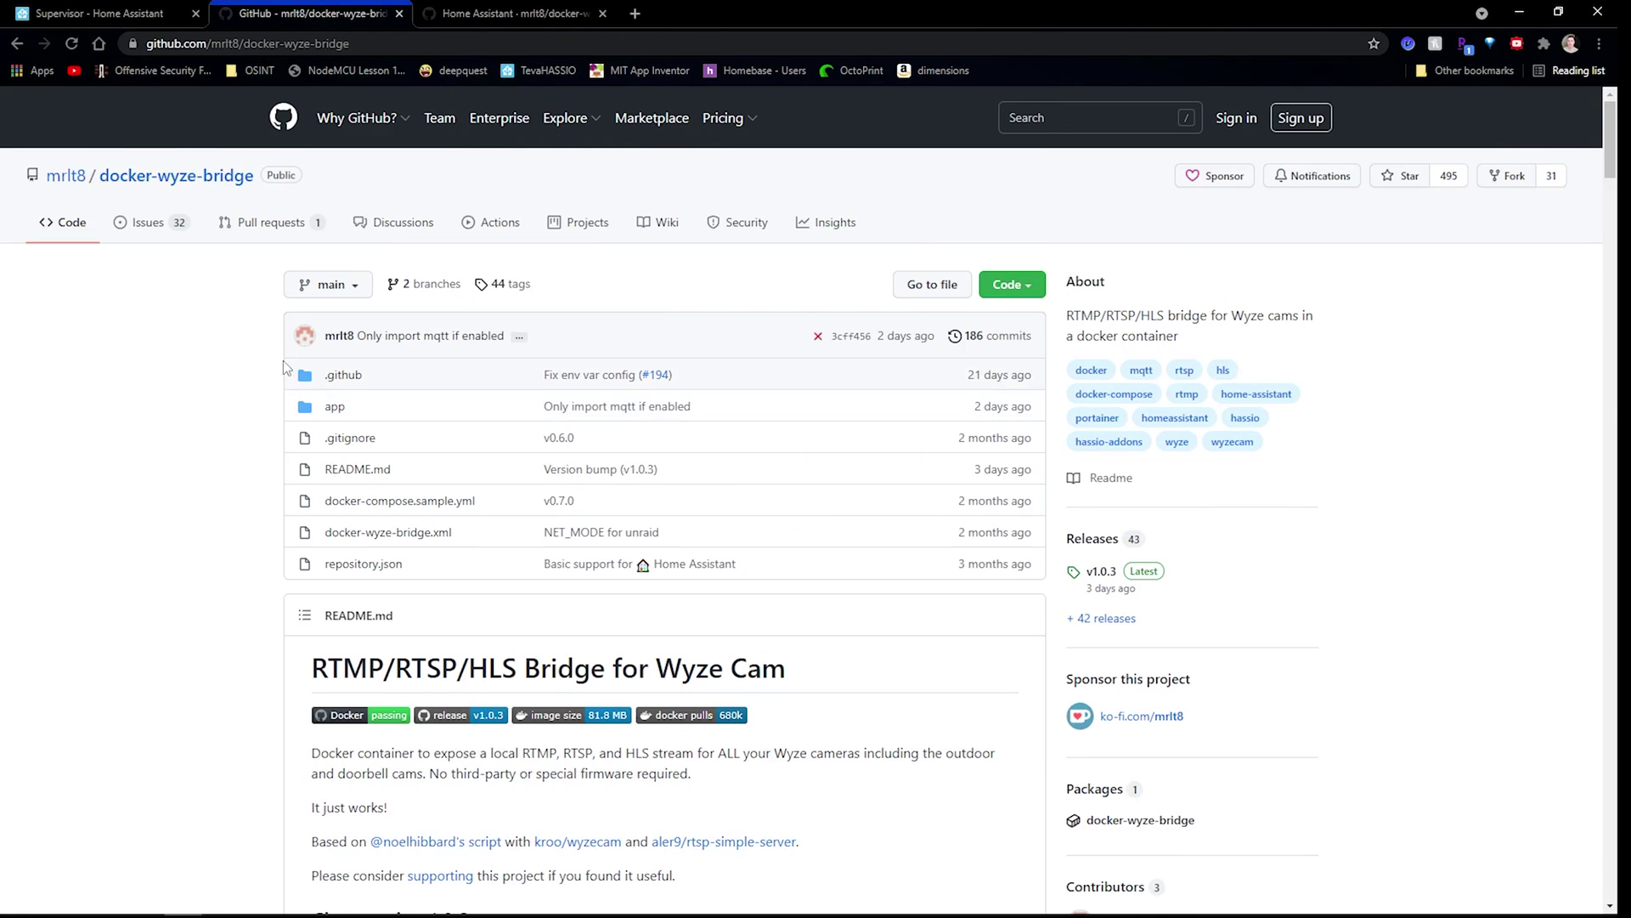
Scroll the docker-wyze-bridge README to the Compatibility section's Home Assistant Add Repository badge
scroll(287, 355, "down", 3)
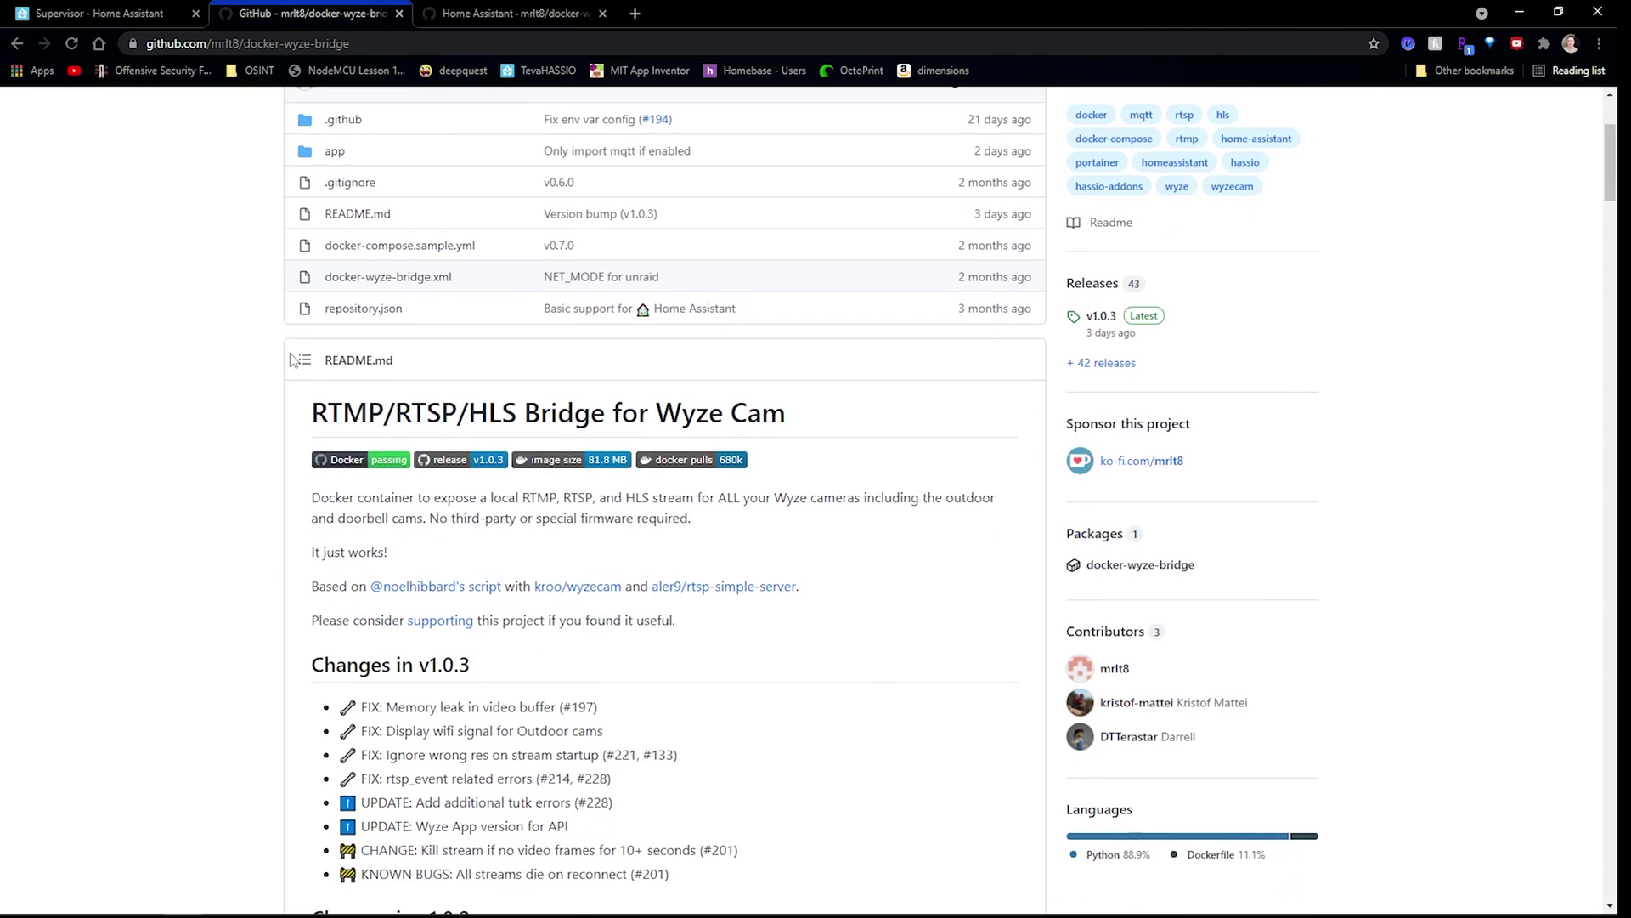
scroll(289, 357, "up", 2)
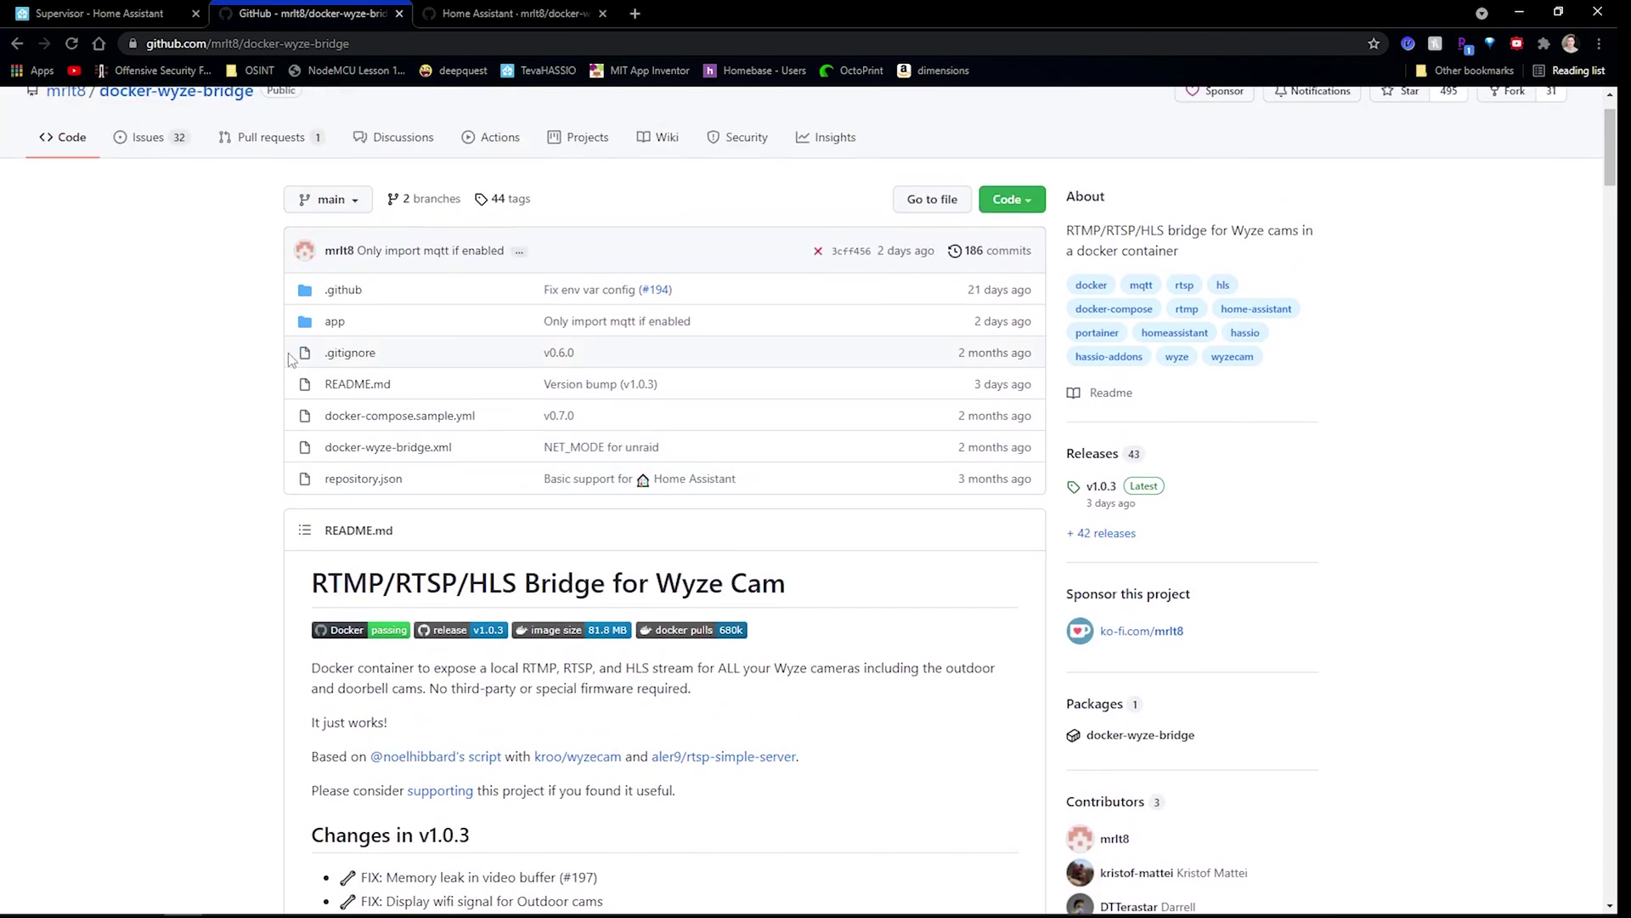
scroll(289, 357, "down", 4)
scroll(270, 355, "down", 15)
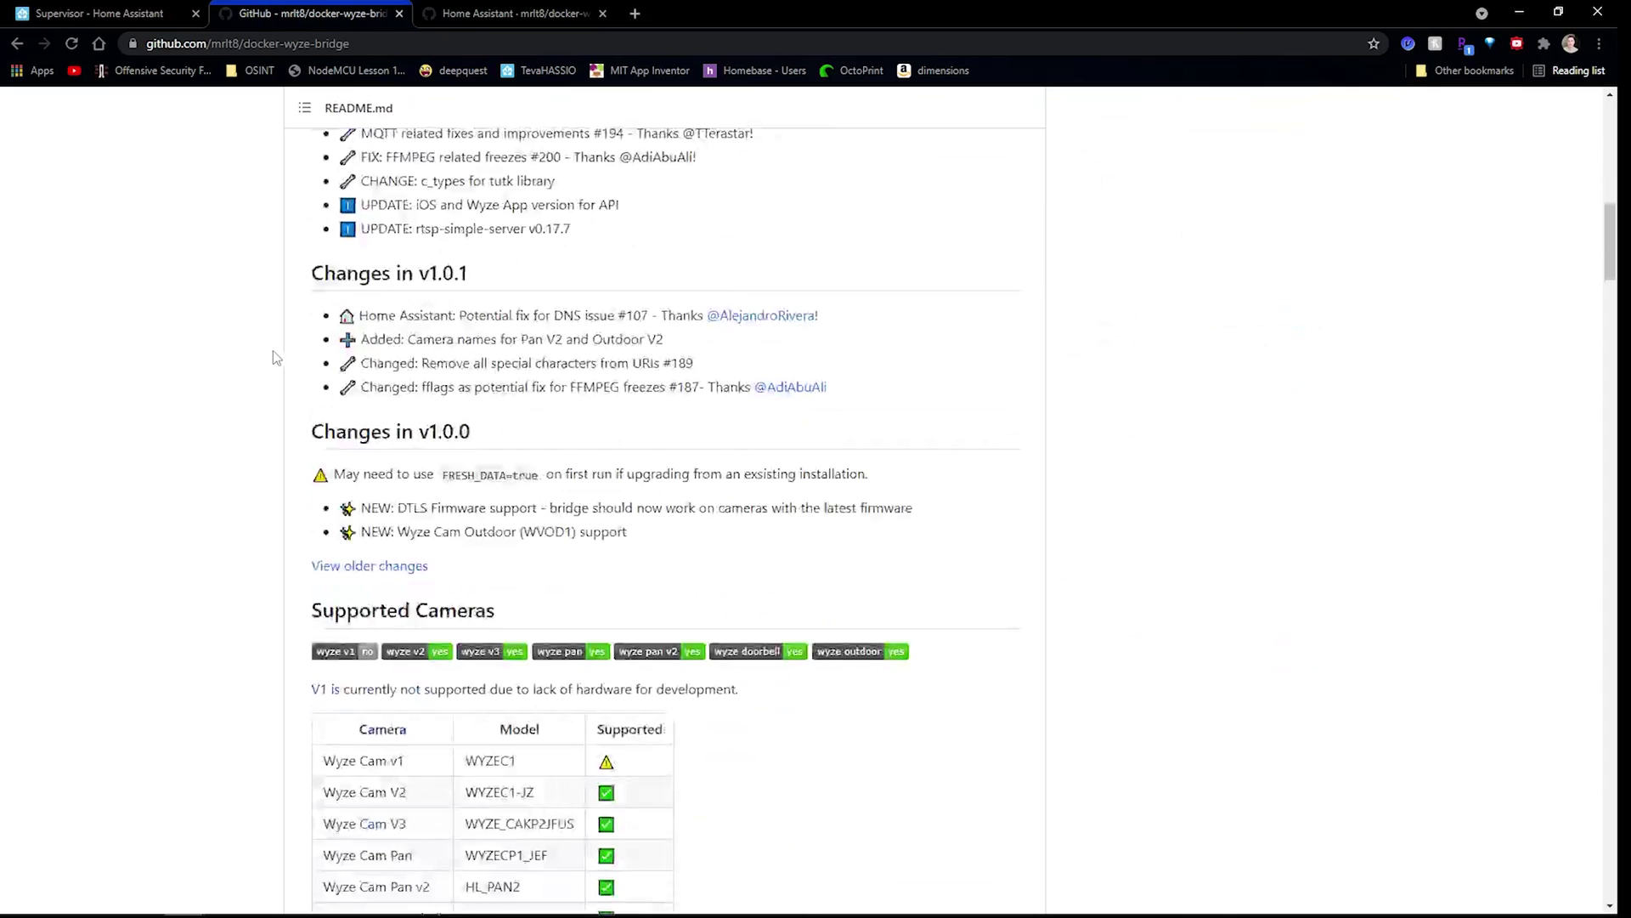
scroll(273, 355, "down", 5)
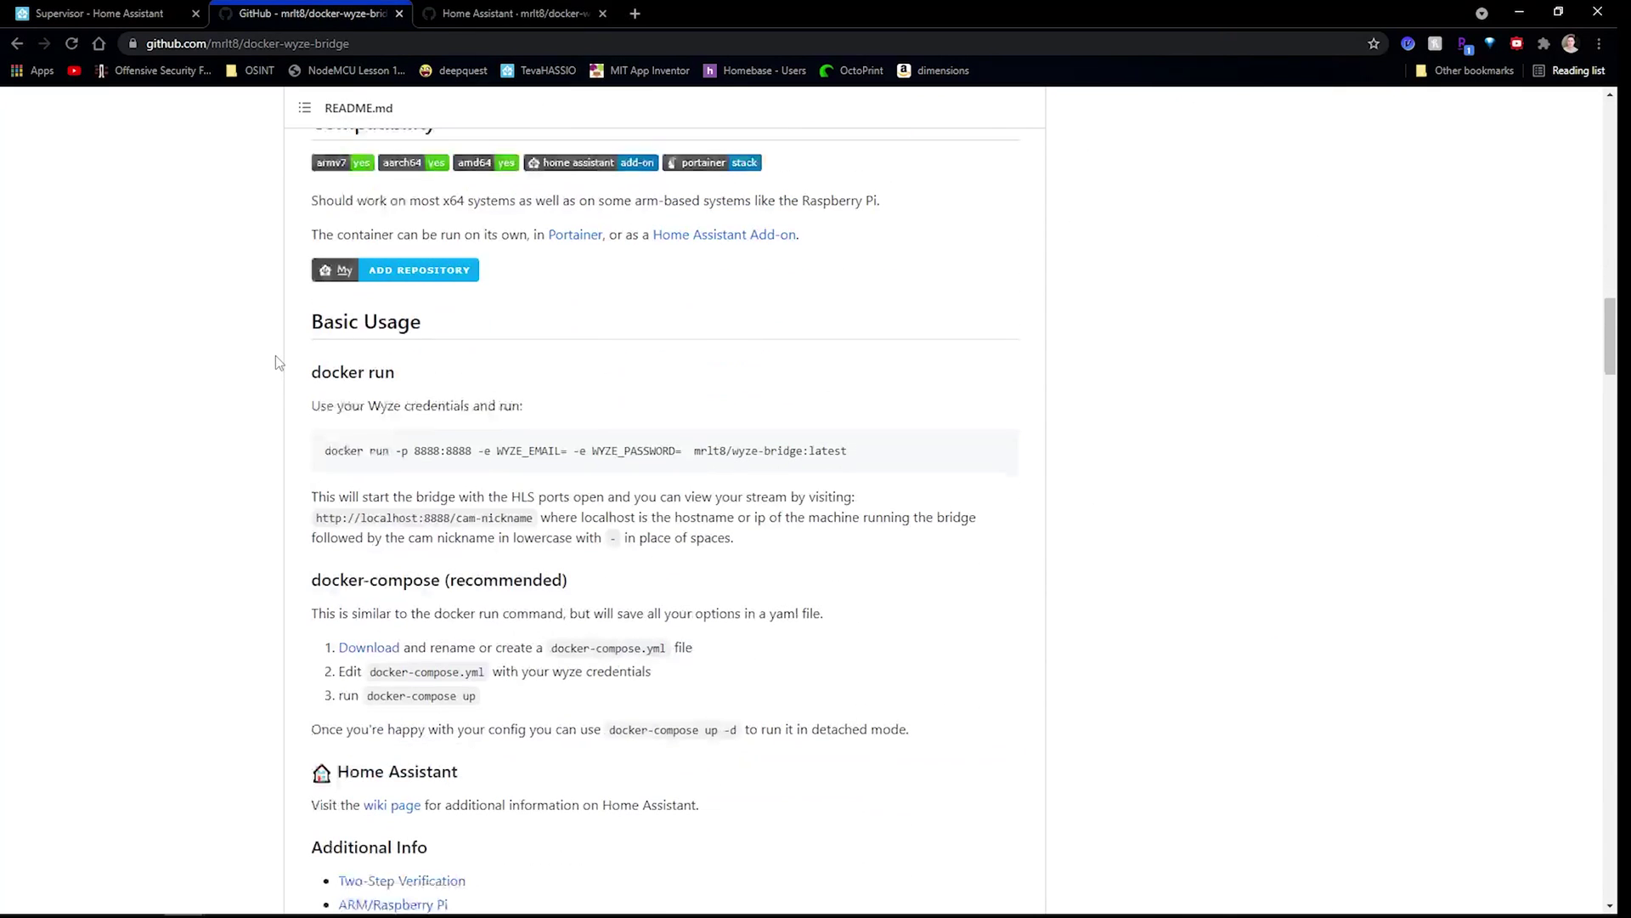
scroll(273, 364, "up", 1)
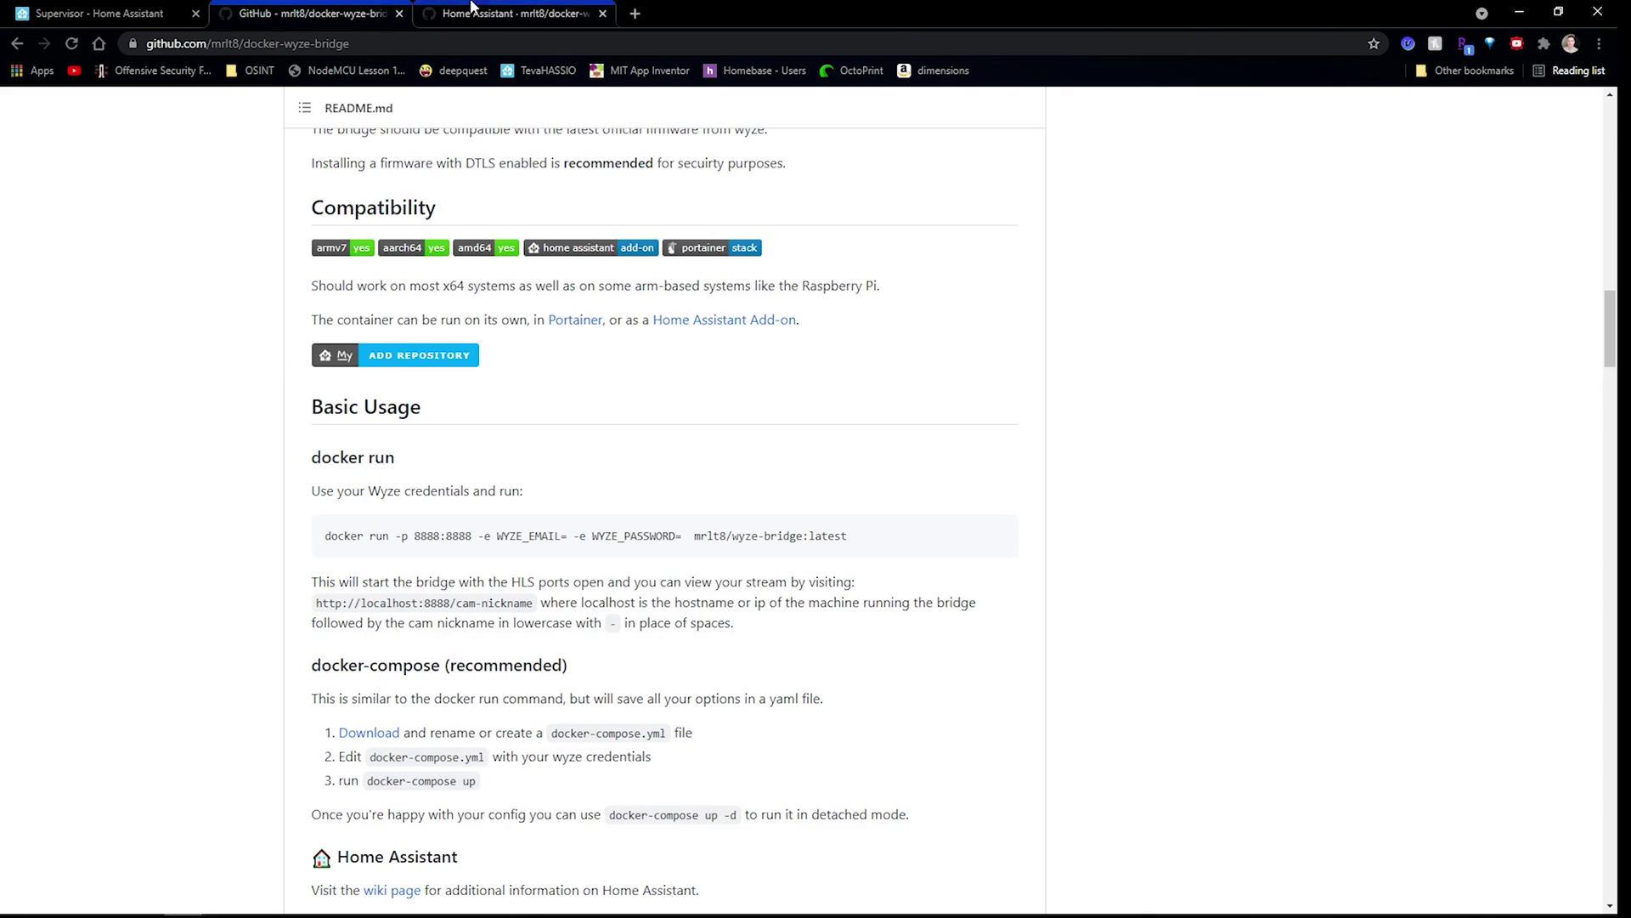
Follow the Add Repository badge to add docker-wyze-bridge to Home Assistant's add-on repositories
left_click(378, 358)
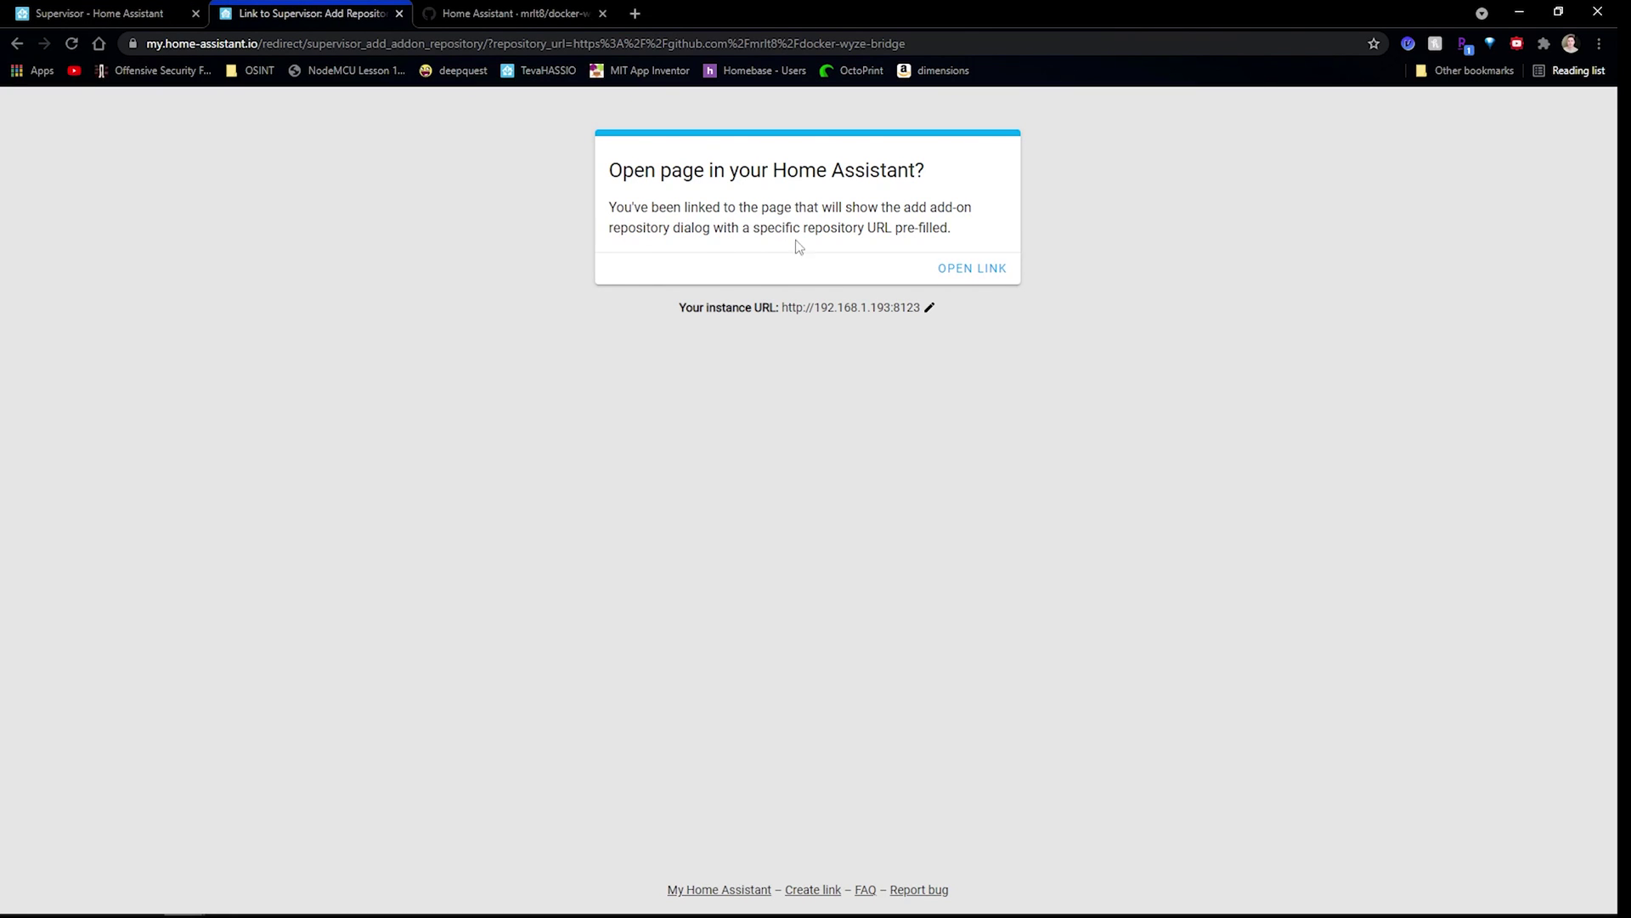
left_click_drag(976, 272, 929, 310)
left_click(974, 271)
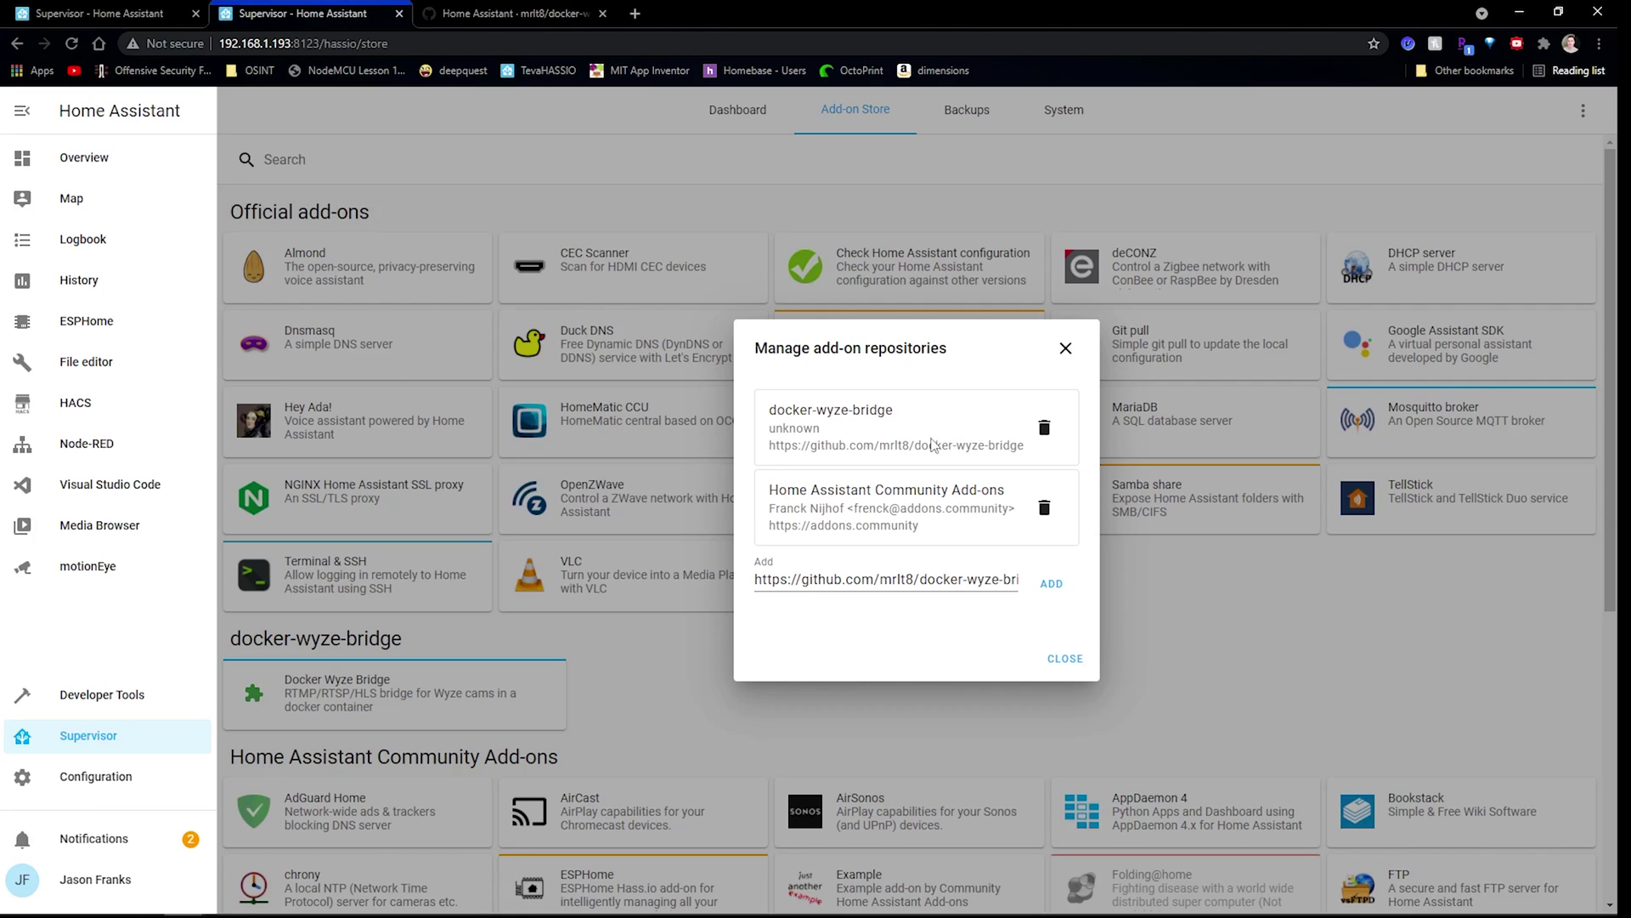
Open the Docker Wyze Bridge add-on and review its Wyze account e-mail and password options
left_click(531, 709)
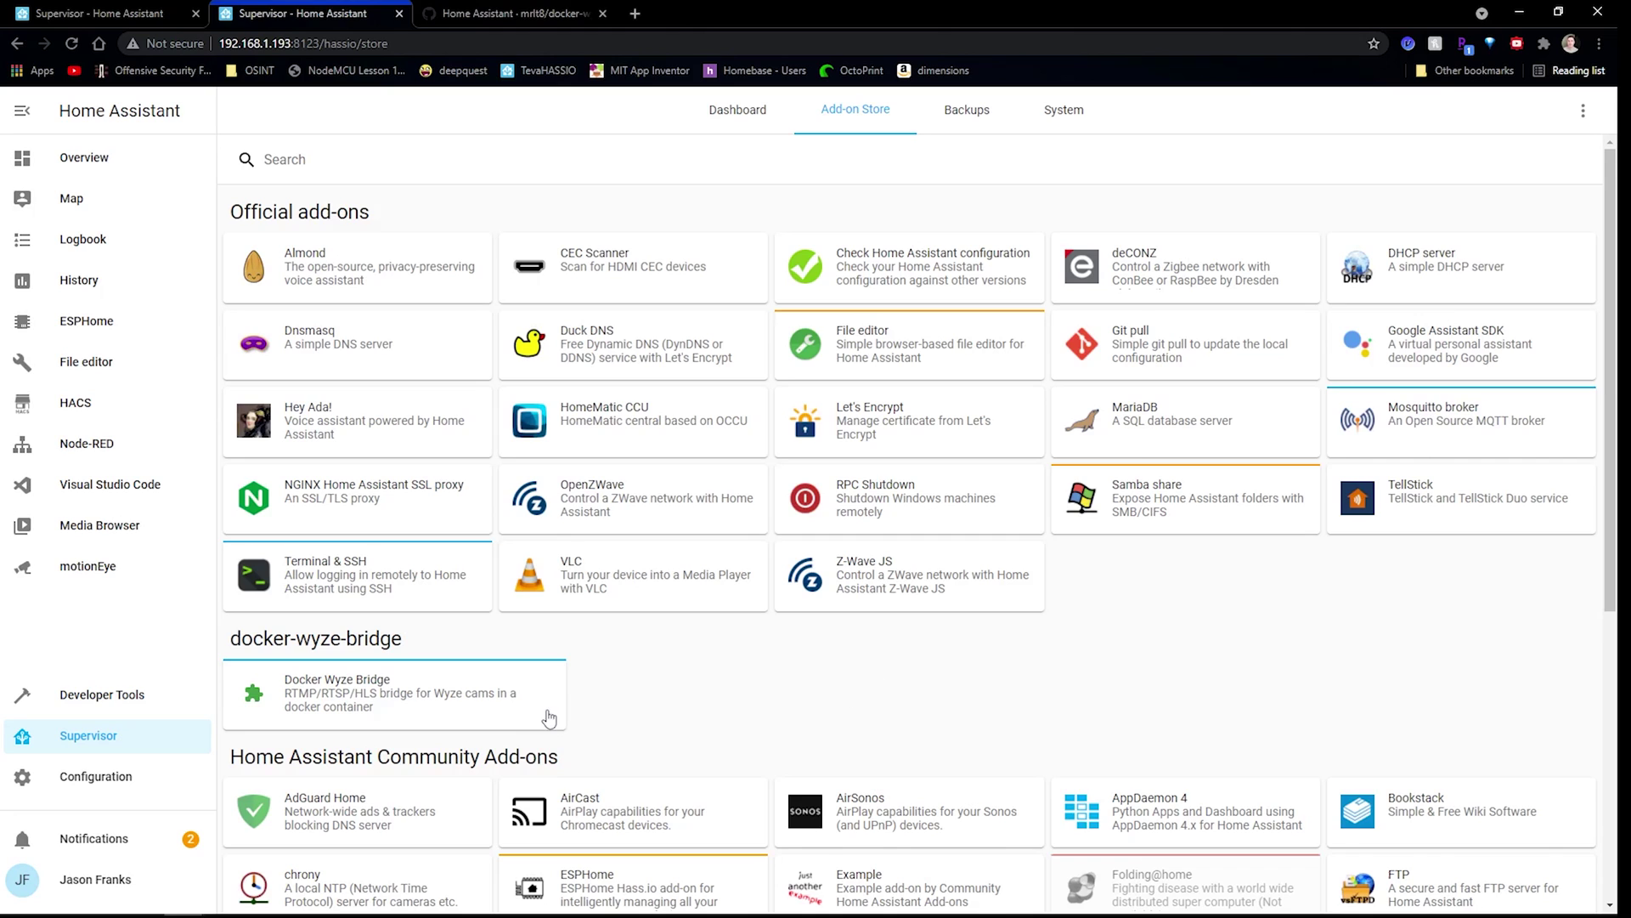
left_click(485, 698)
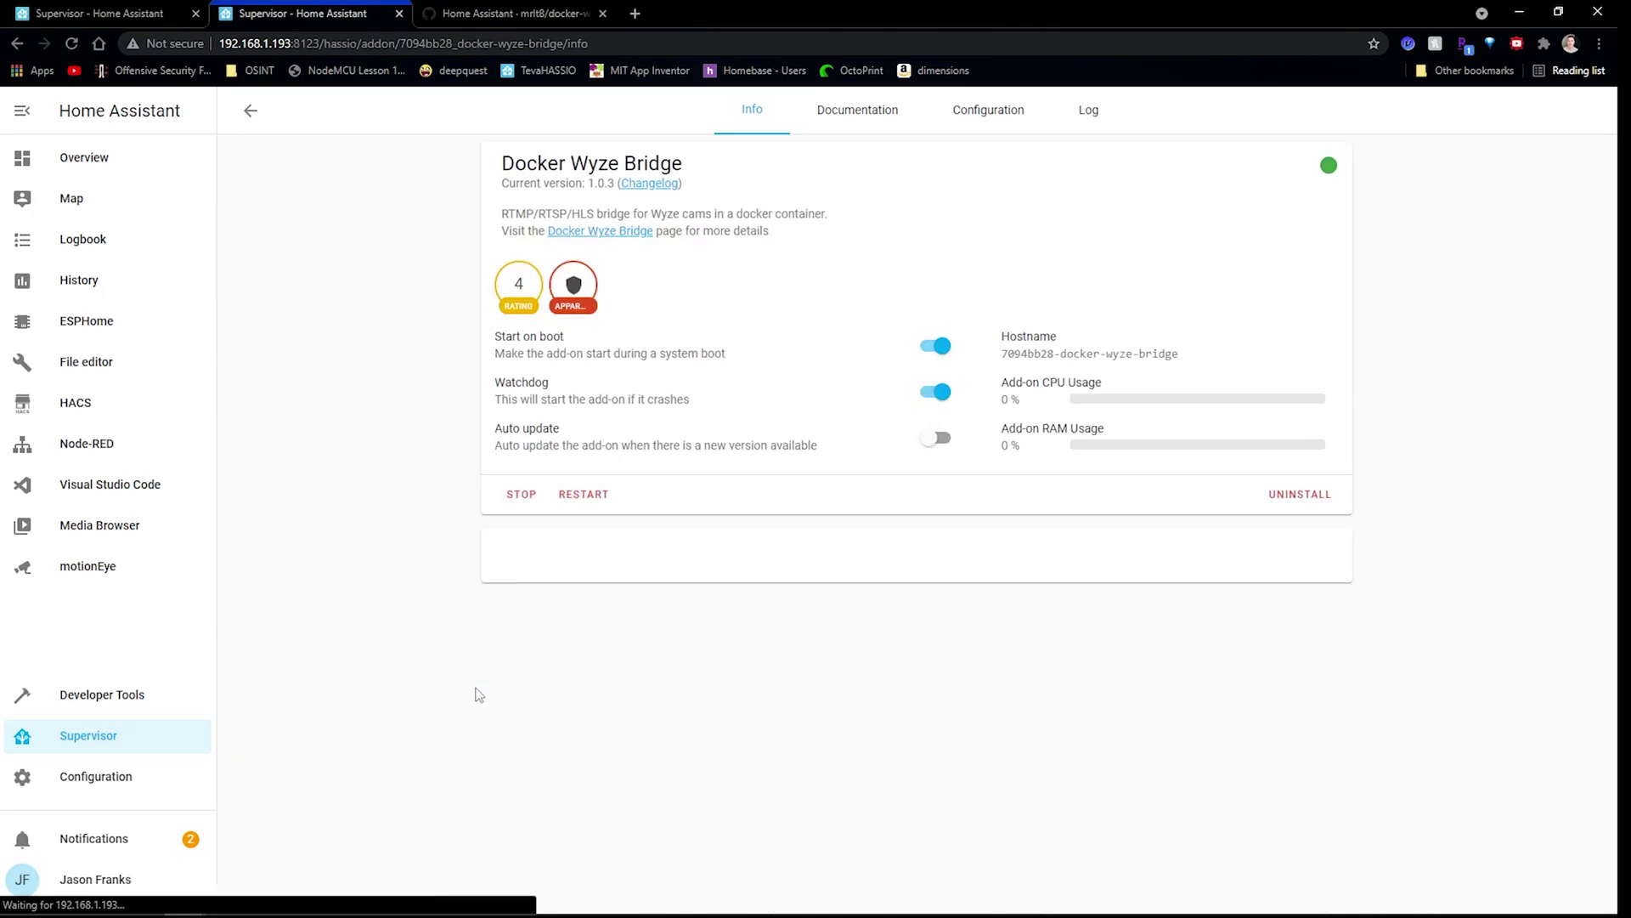
left_click(998, 114)
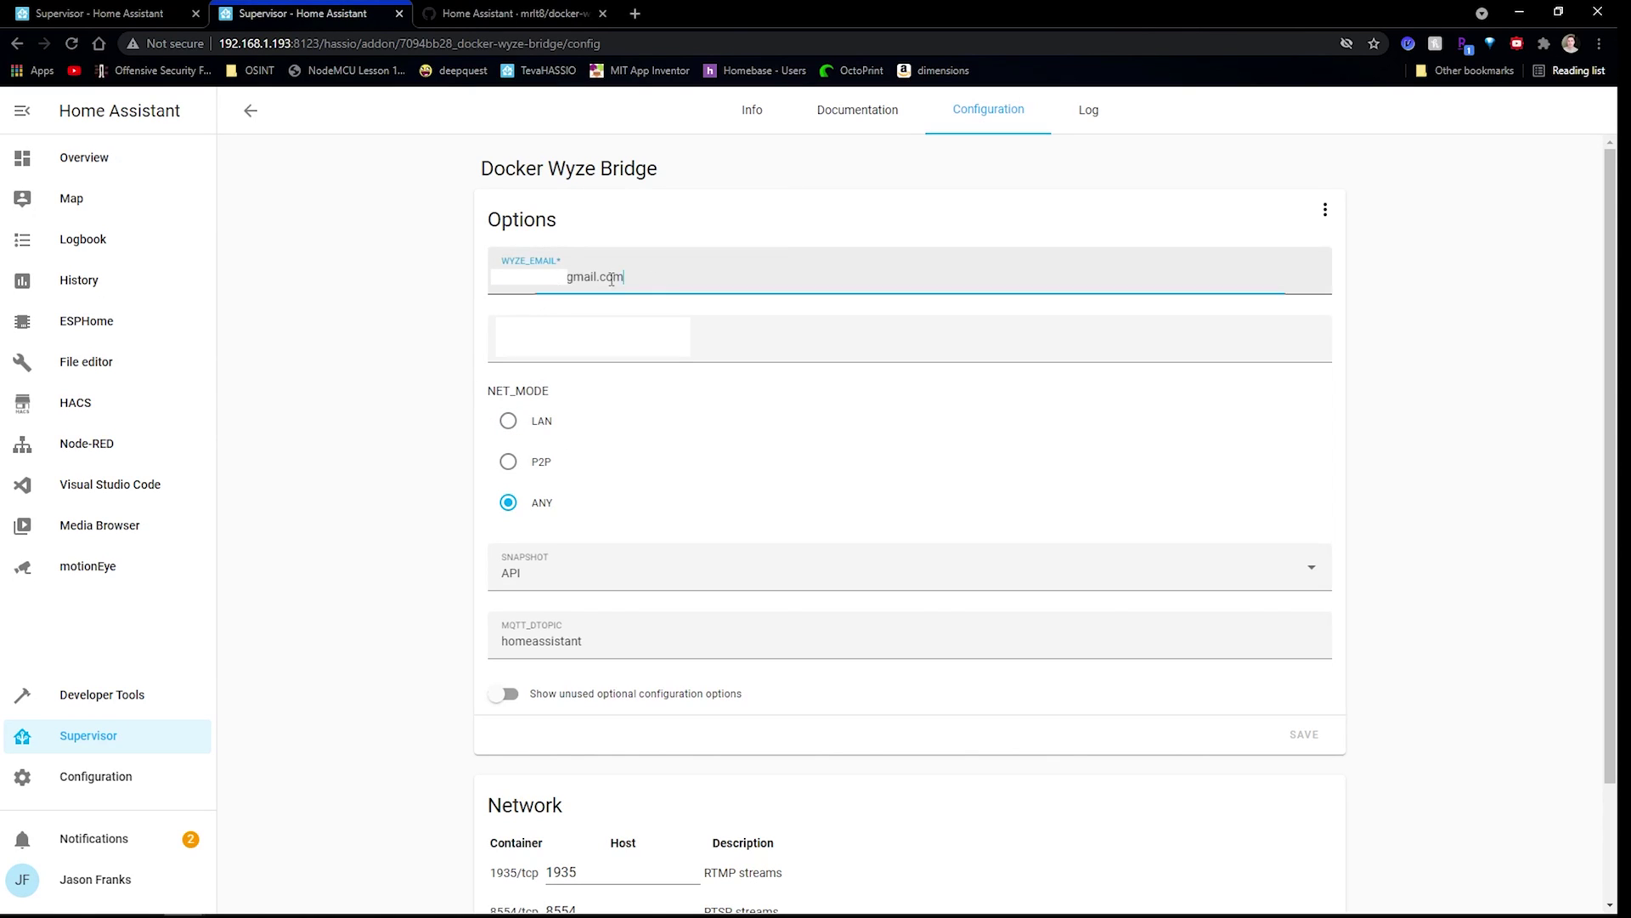
left_click_drag(628, 277, 411, 304)
left_click(656, 273)
left_click_drag(655, 272, 473, 316)
left_click(628, 360)
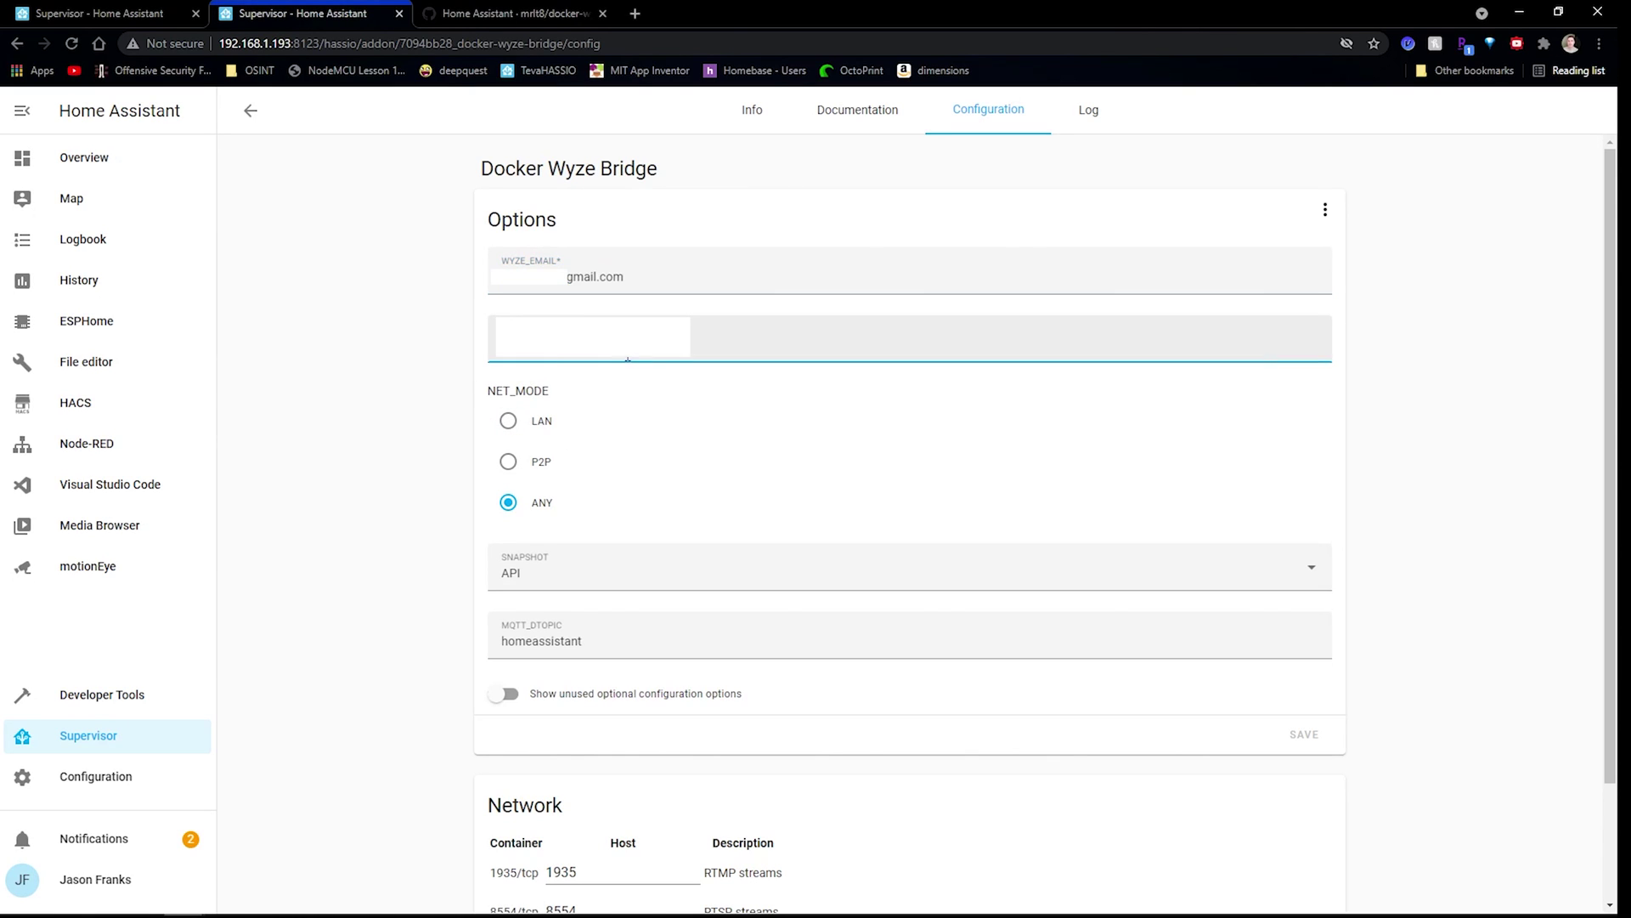
Check the add-on's Info page, then view its Log output
left_click(748, 110)
left_click(988, 110)
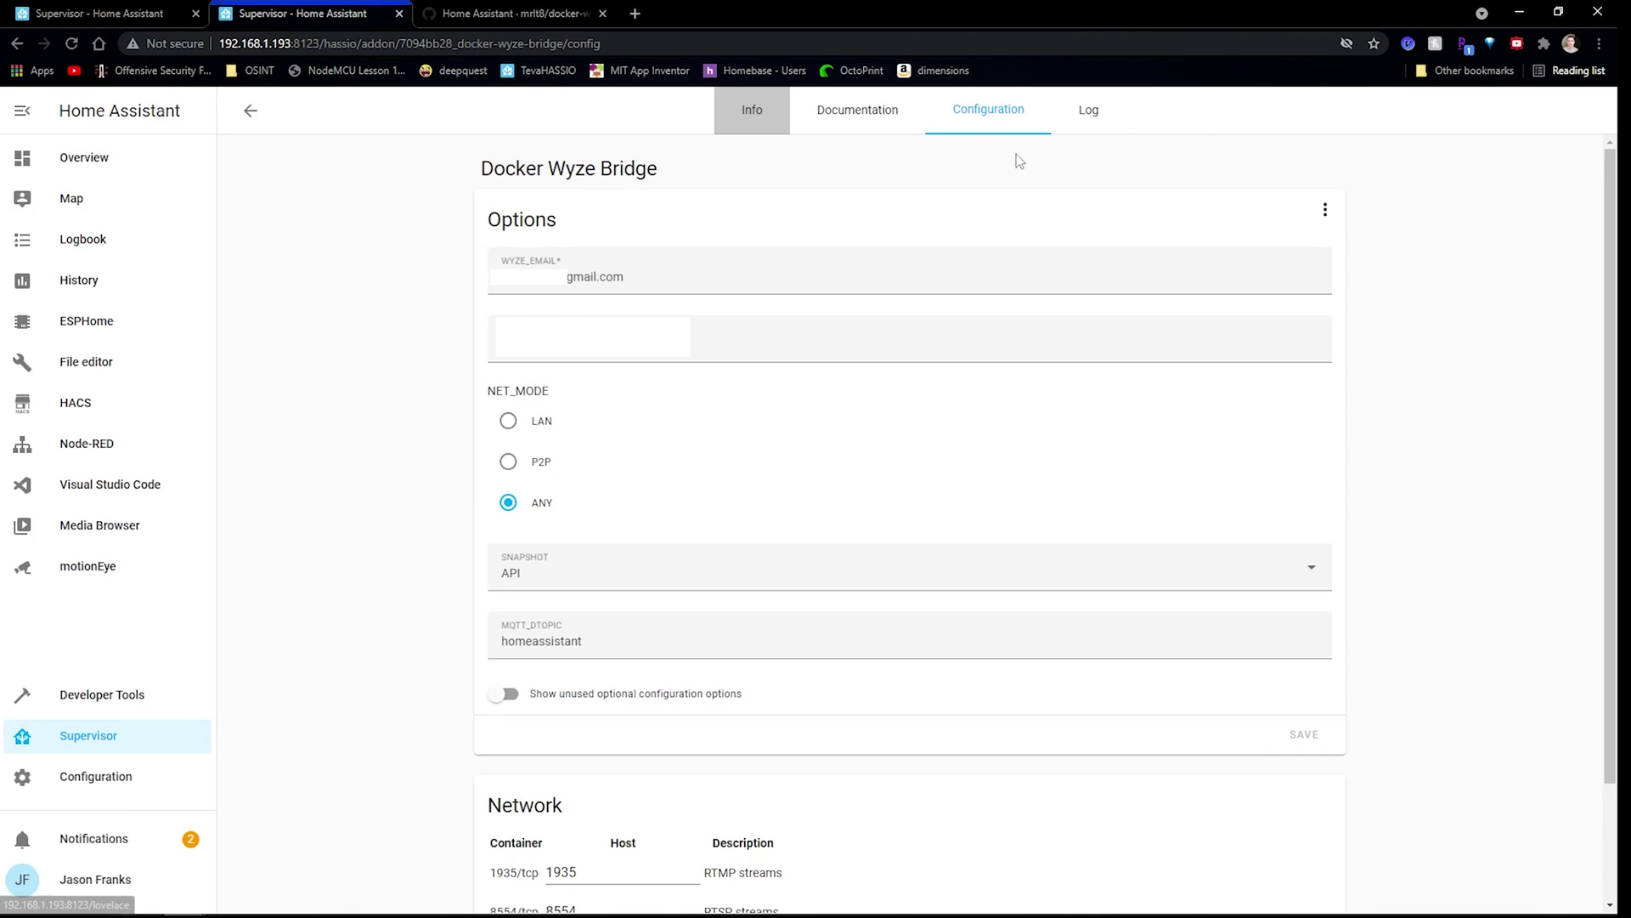
left_click(1094, 114)
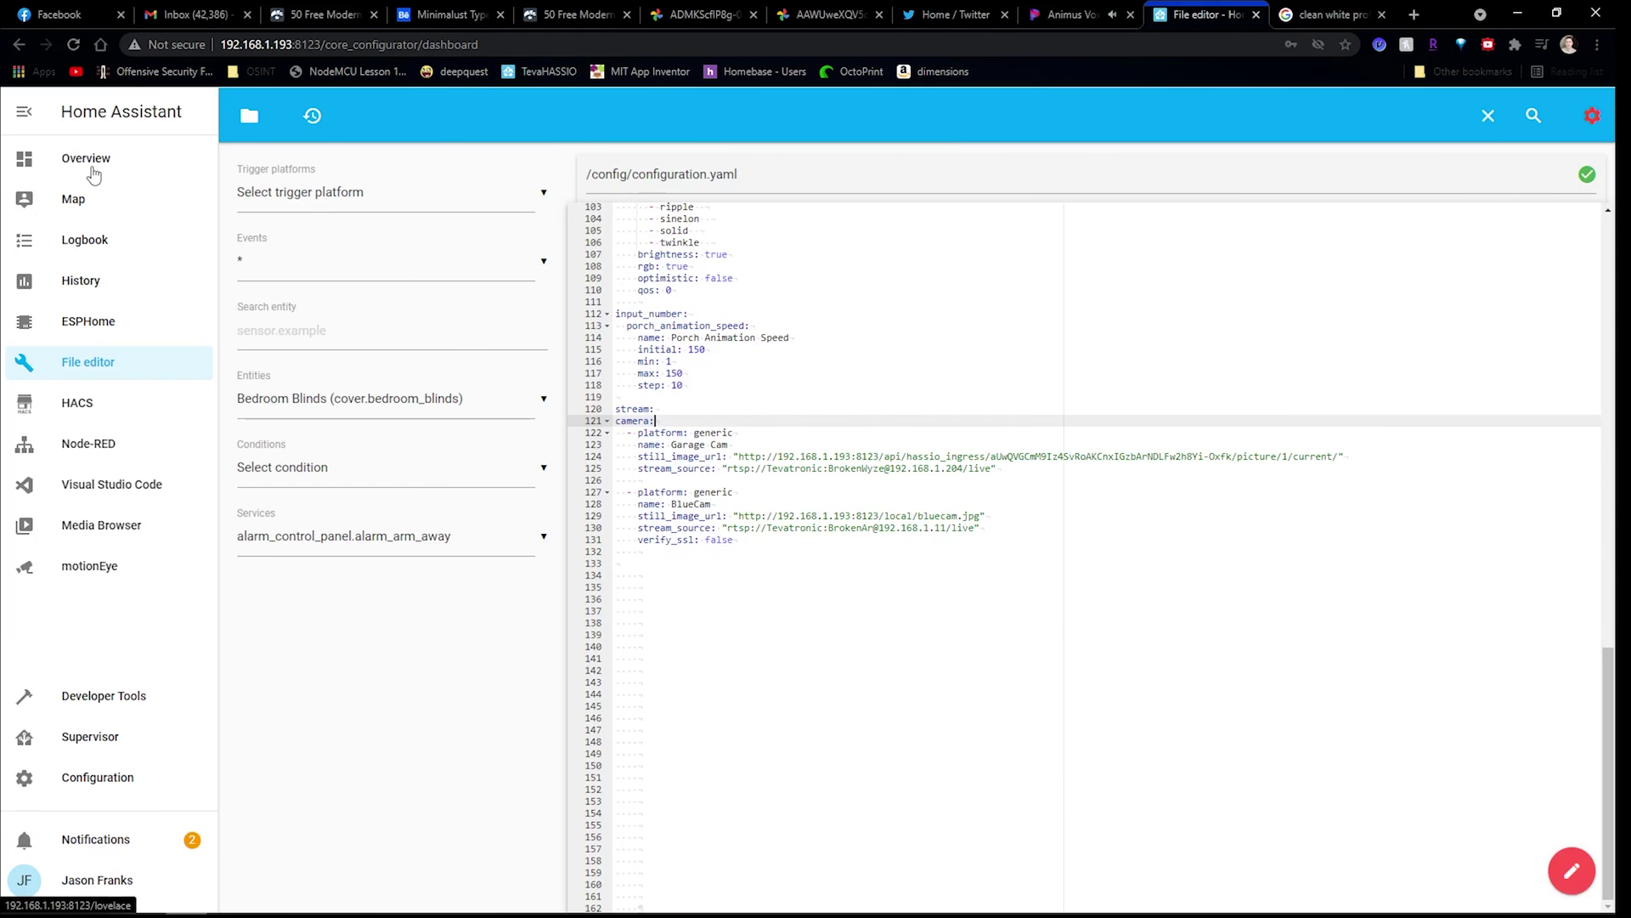
Start a new Picture Glance card on the Overview dashboard's Cameras view
left_click(94, 174)
left_click(480, 154)
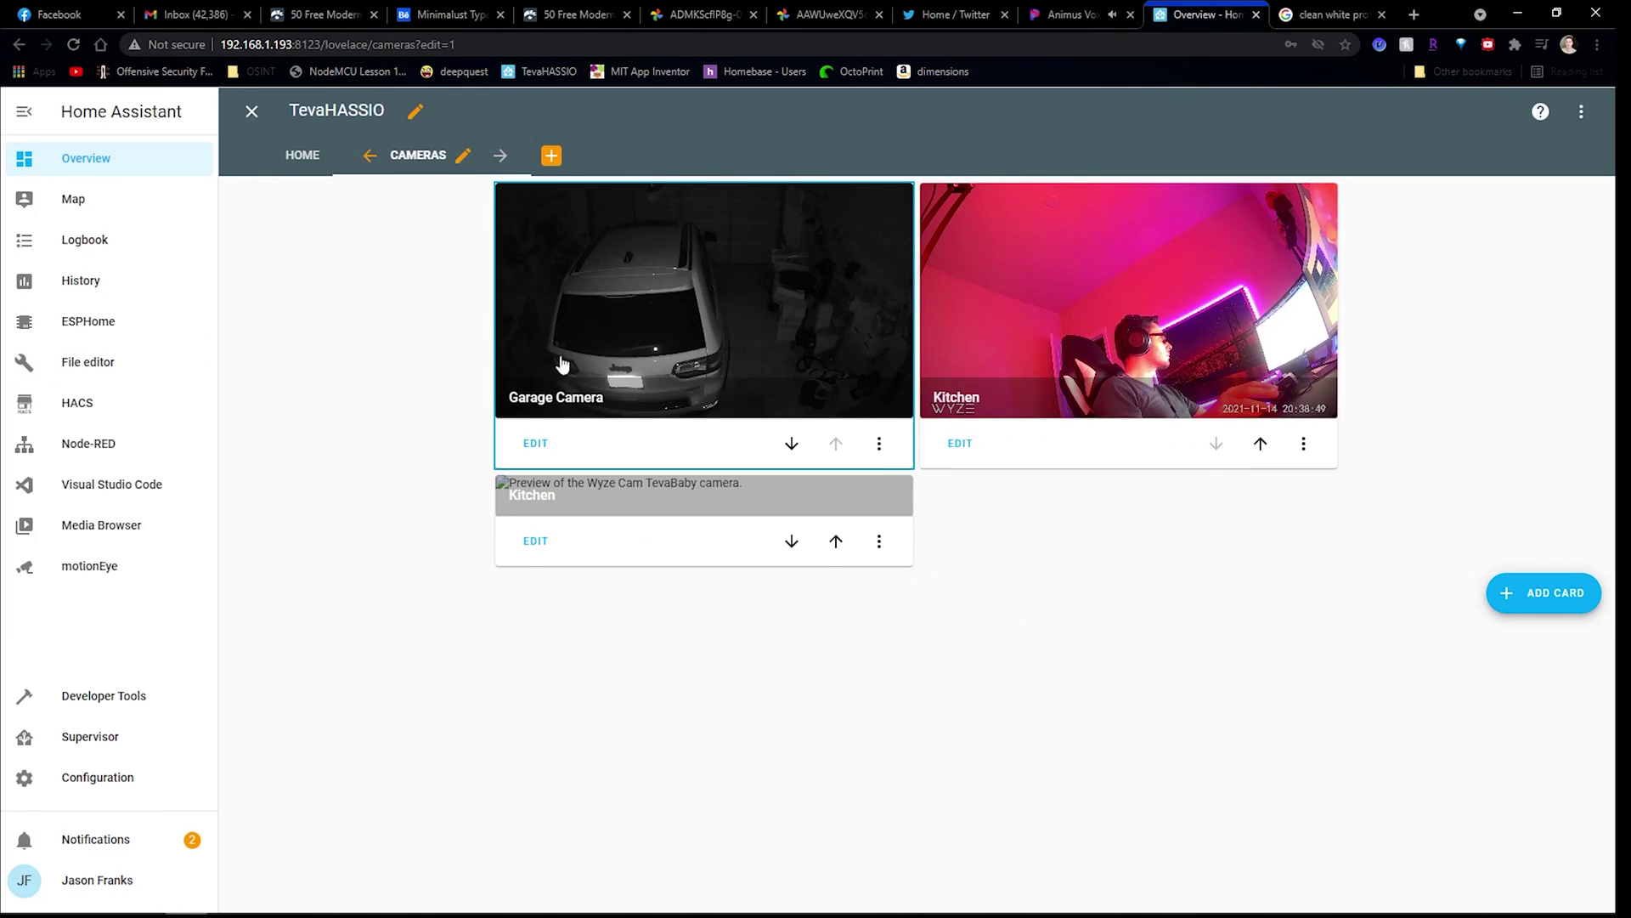
left_click(1568, 595)
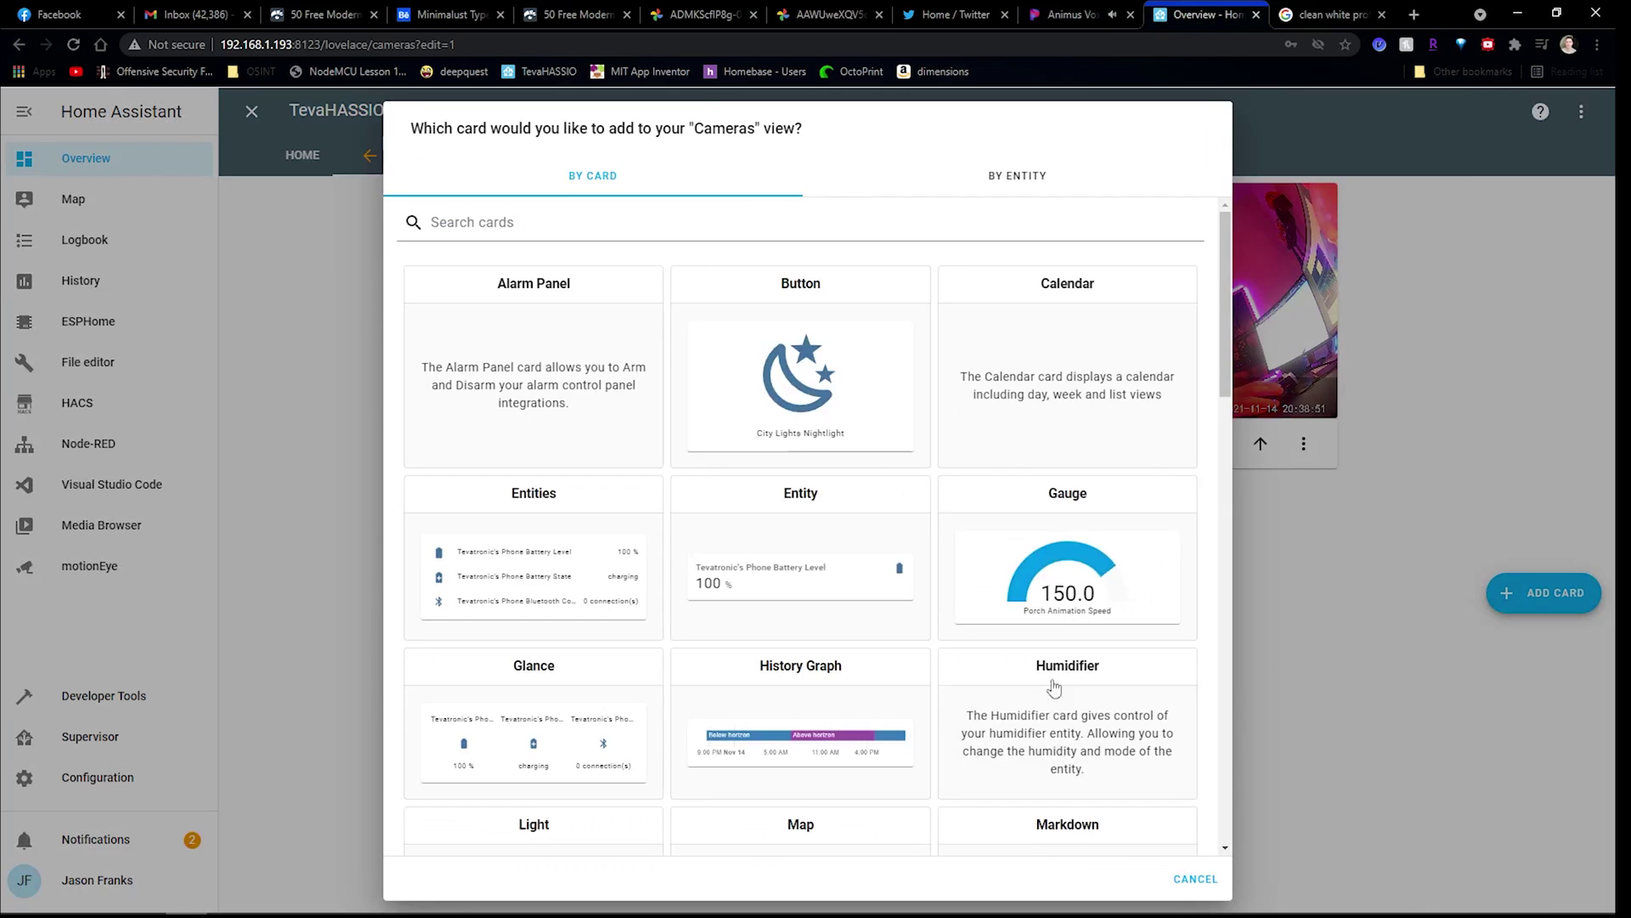
scroll(823, 561, "down", 8)
scroll(828, 544, "up", 3)
scroll(812, 484, "down", 5)
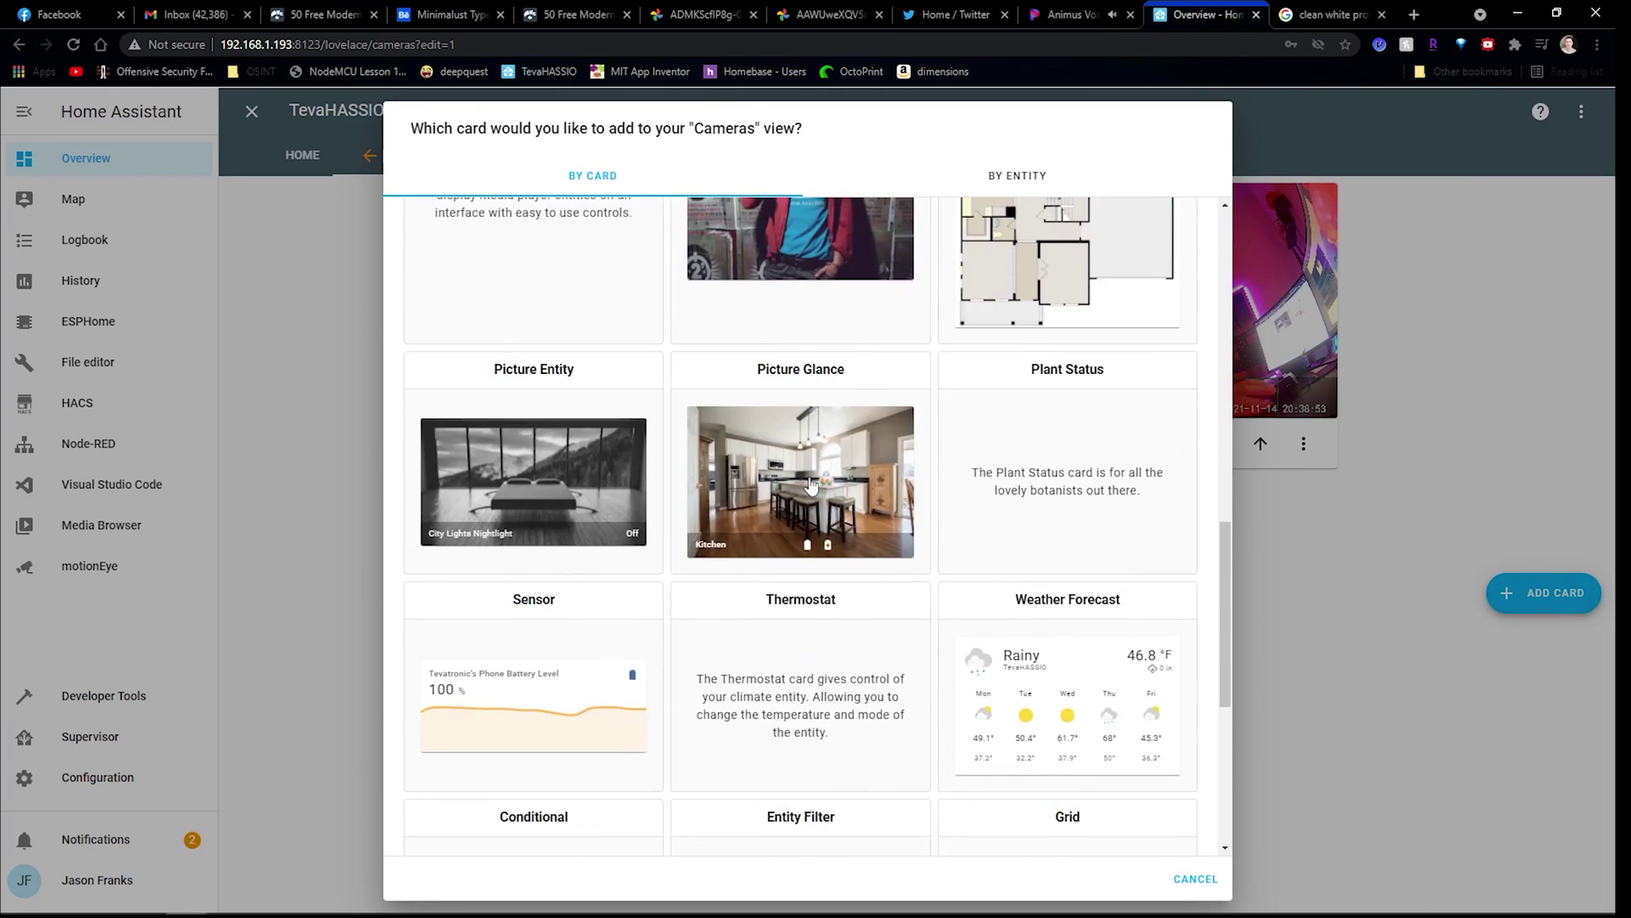
left_click(811, 485)
Remove the sample battery entities and set camera entity camera.bluecam with a live camera view
left_click(769, 599)
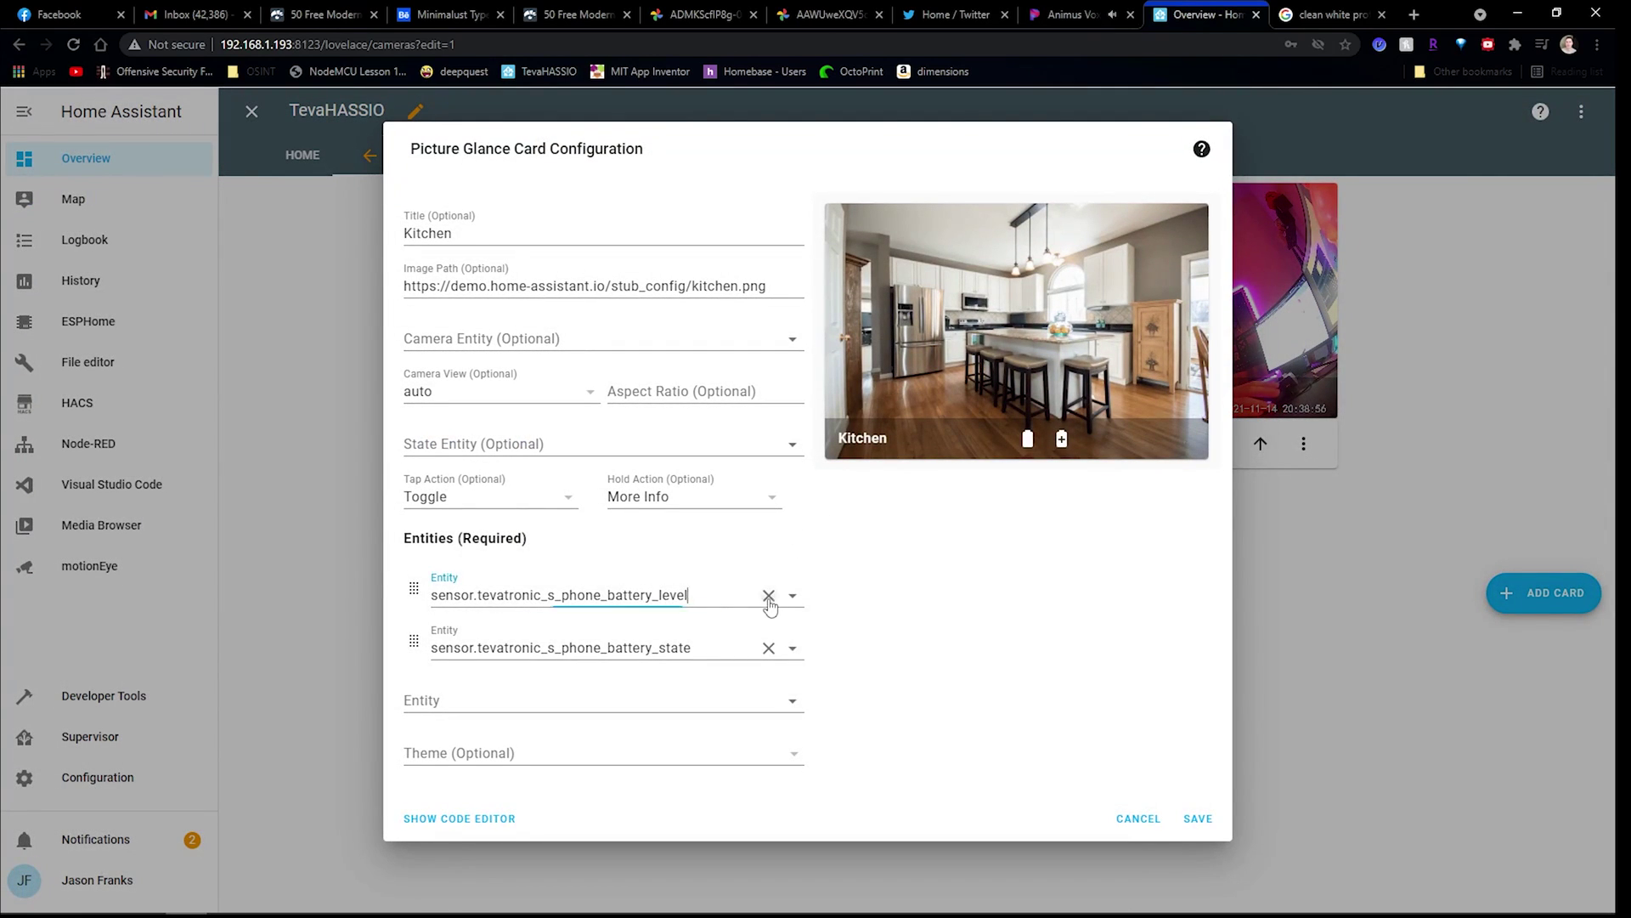
left_click(769, 596)
left_click(769, 596)
left_click(568, 341)
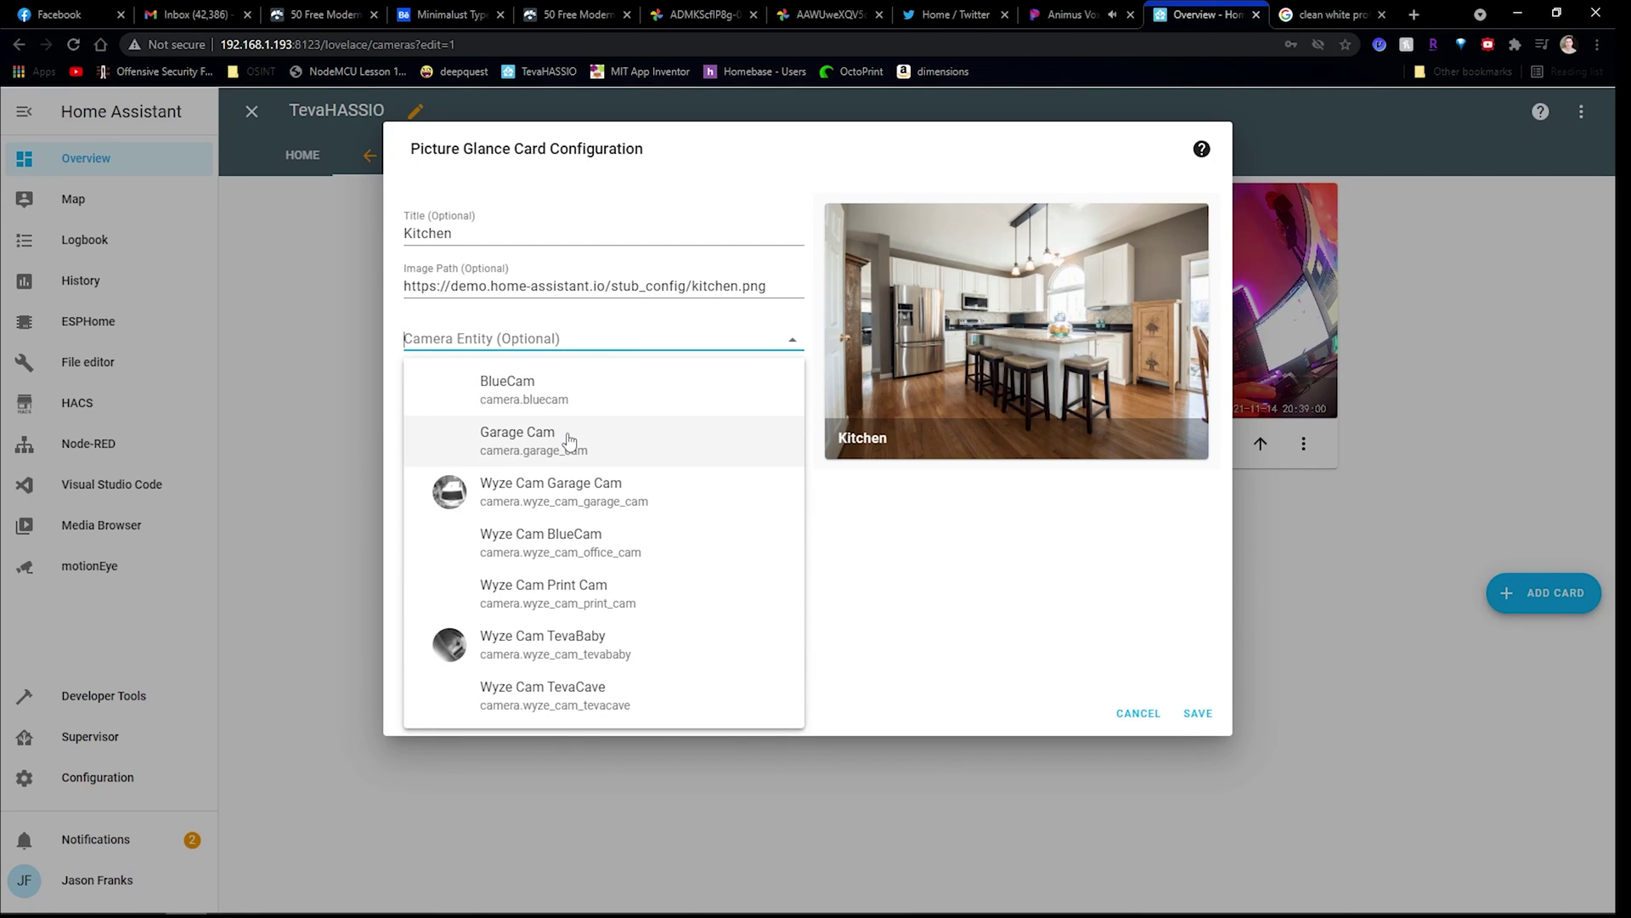
left_click(565, 391)
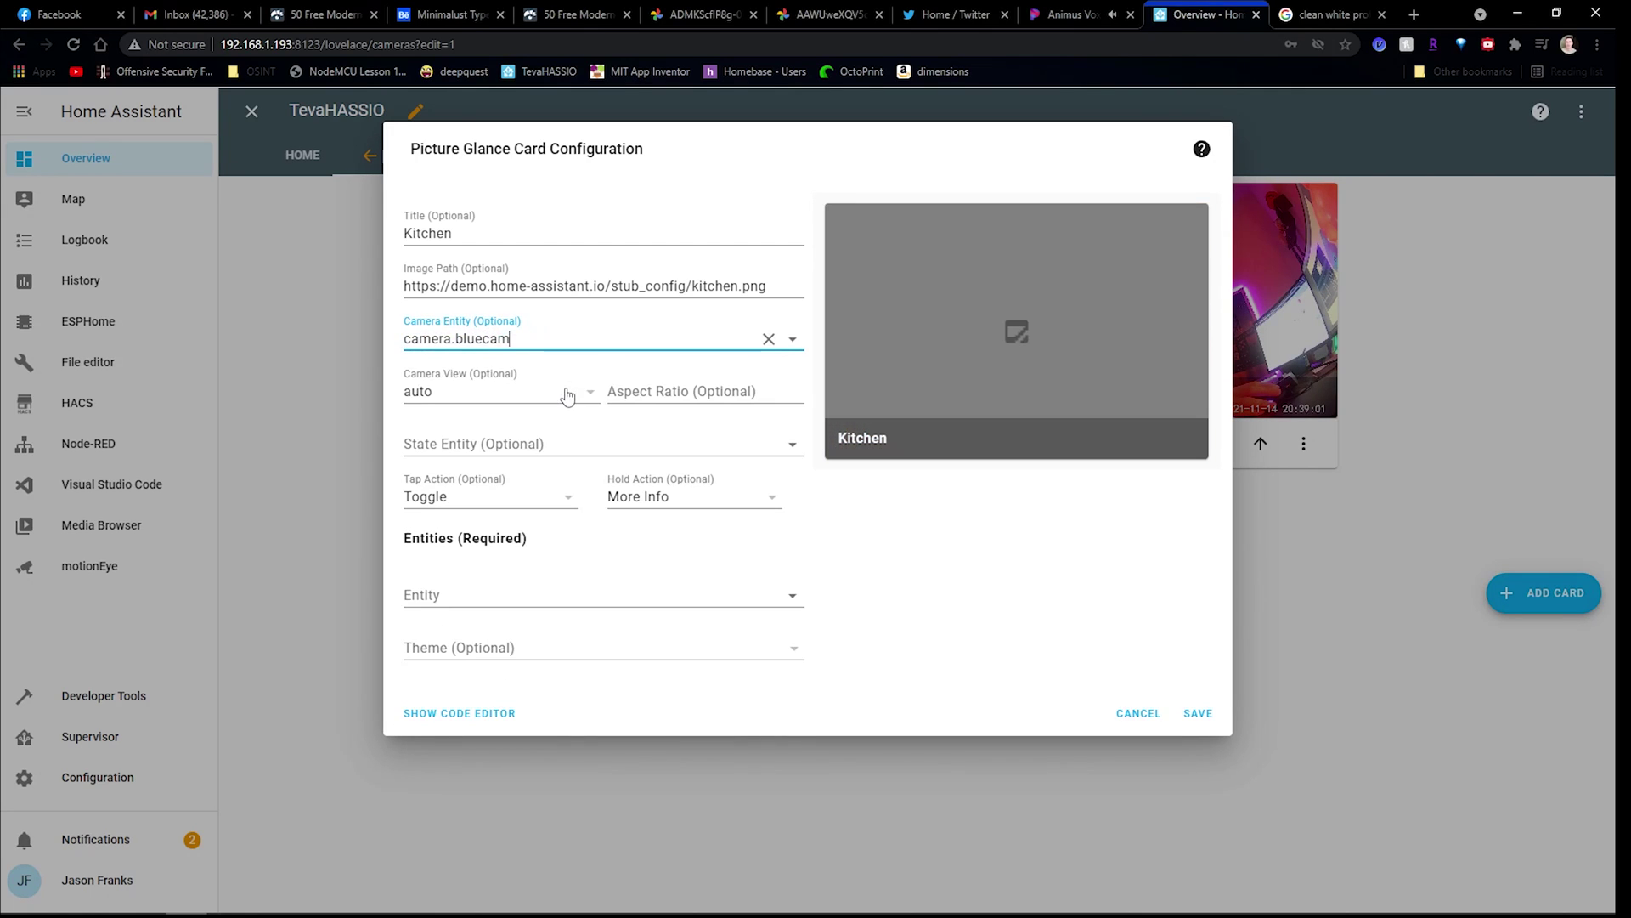
left_click(511, 400)
left_click(571, 431)
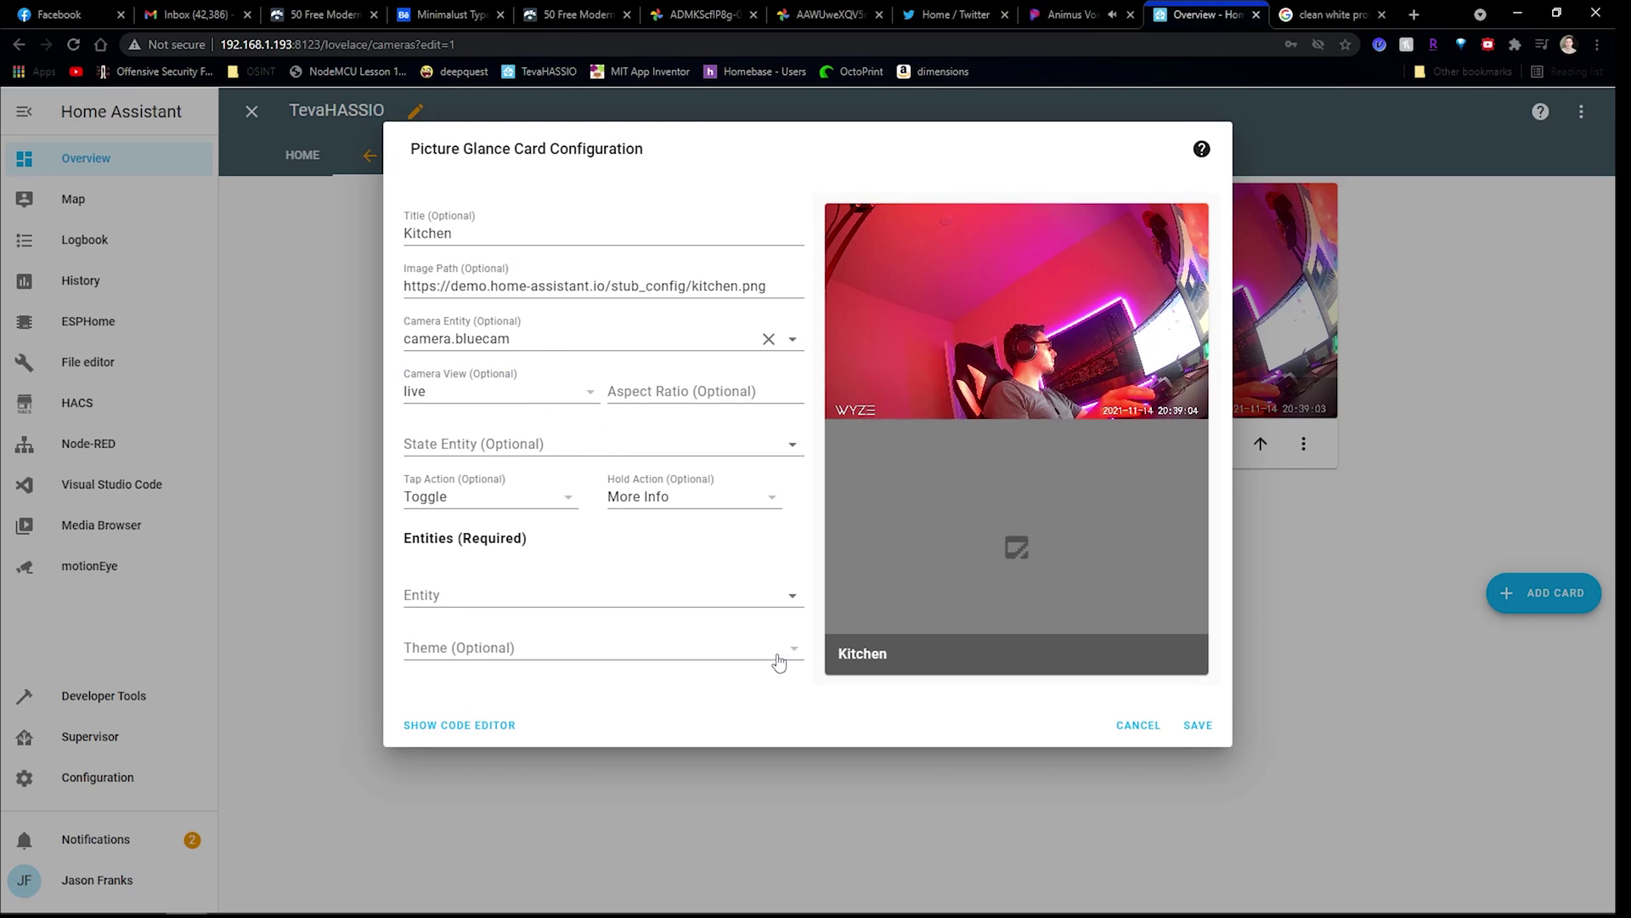
left_click(725, 396)
left_click(711, 575)
left_click(727, 555)
Replace the Kitchen title with 'Blue Cam' and save the card
left_click_drag(554, 237, 374, 238)
type("Blue")
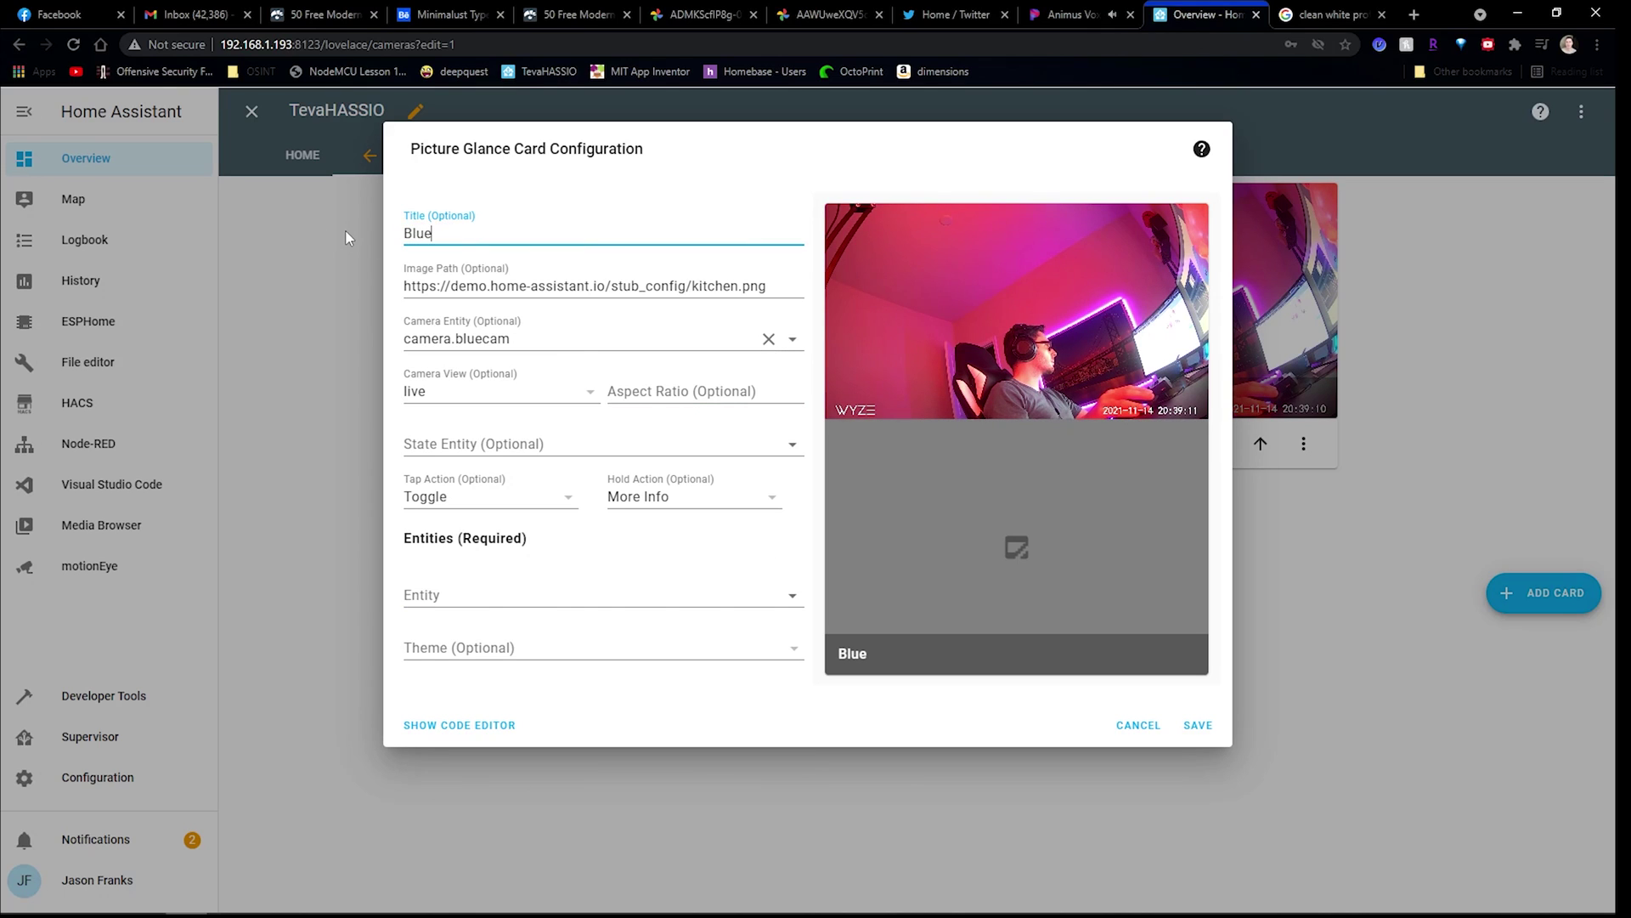
type(" Cam")
left_click(1191, 728)
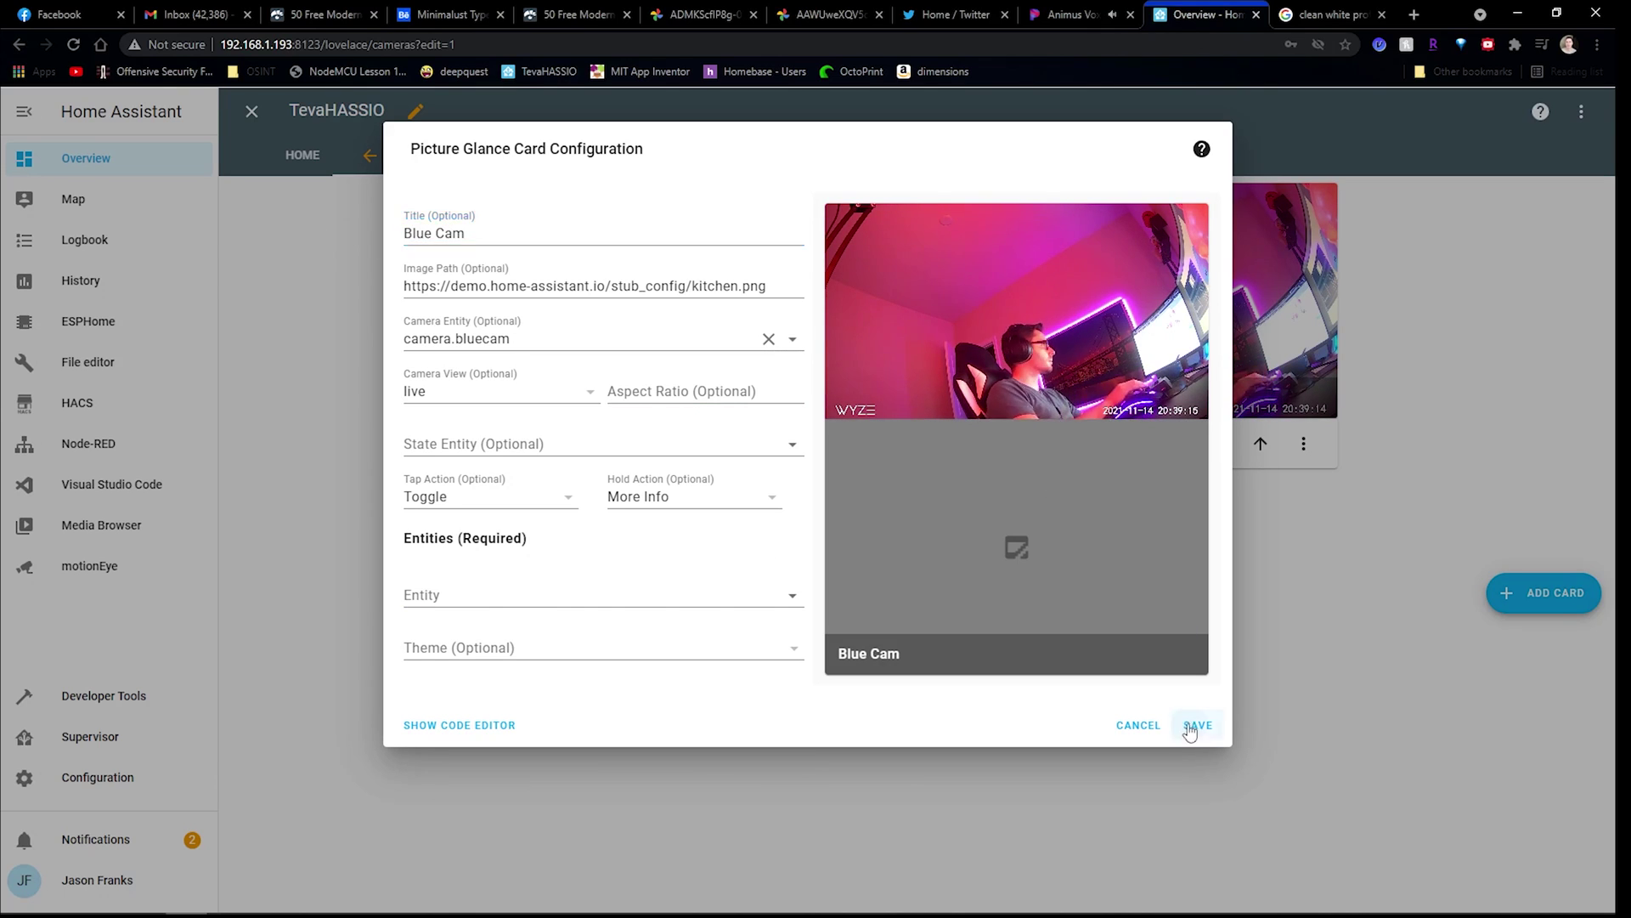
left_click(1305, 442)
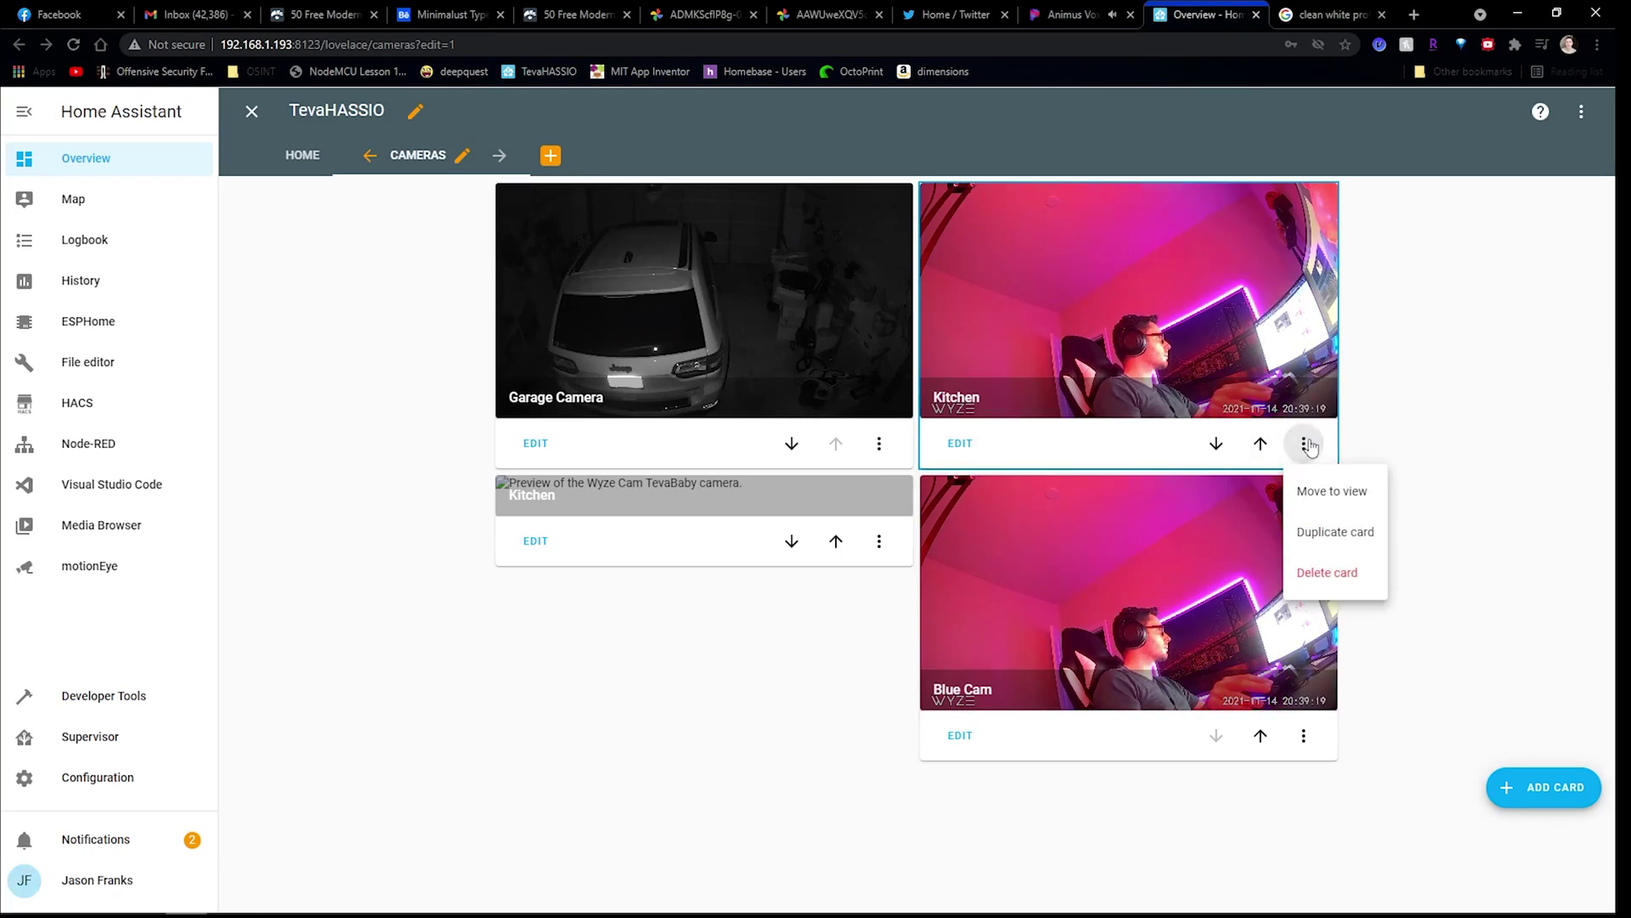